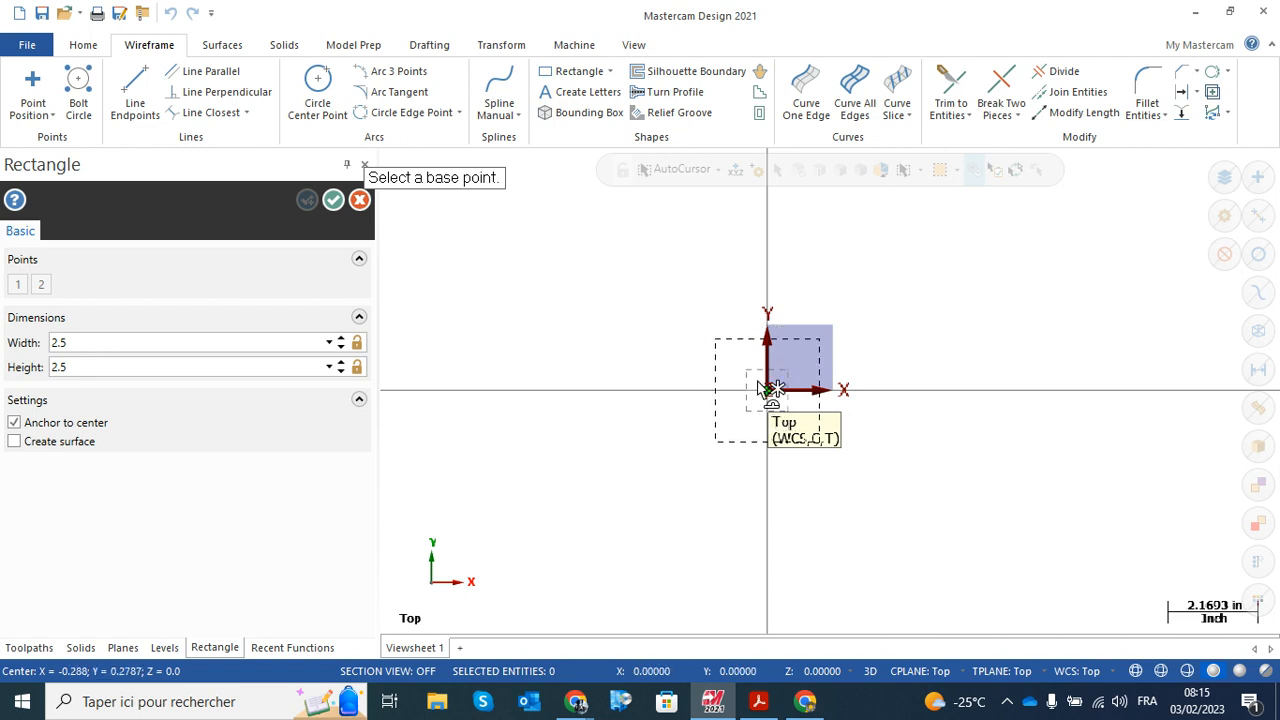
# Place the 2.5 by 2.5 in rectangle with its center anchored on the origin and finish the Rectangle command
pyautogui.scroll(5, 780, 392)
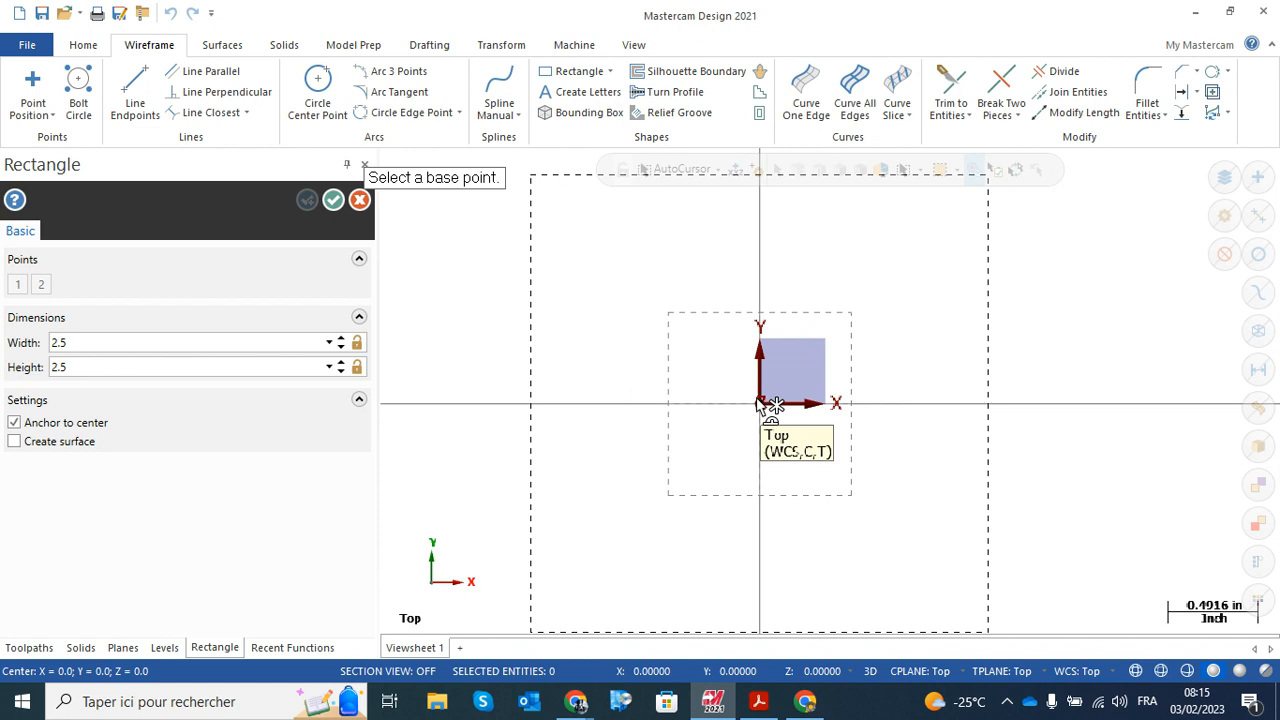
pyautogui.click(768, 404)
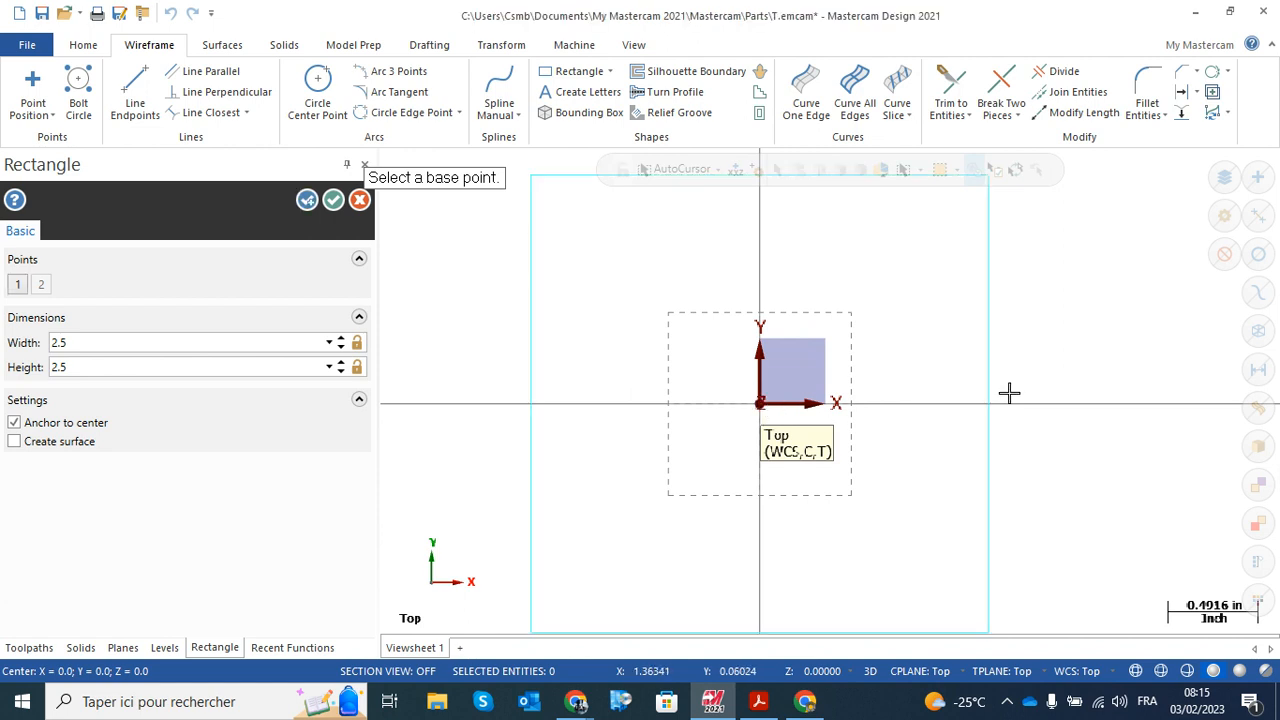
pyautogui.scroll(-1, 1005, 390)
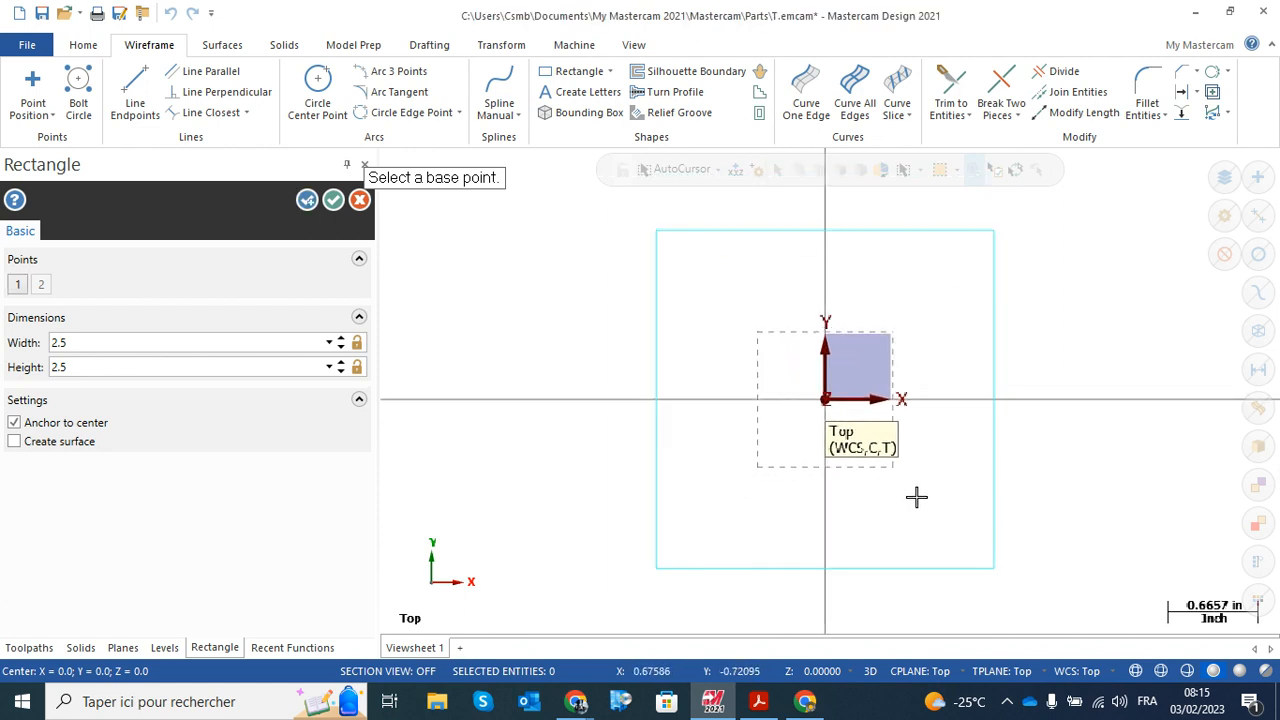
pyautogui.click(333, 201)
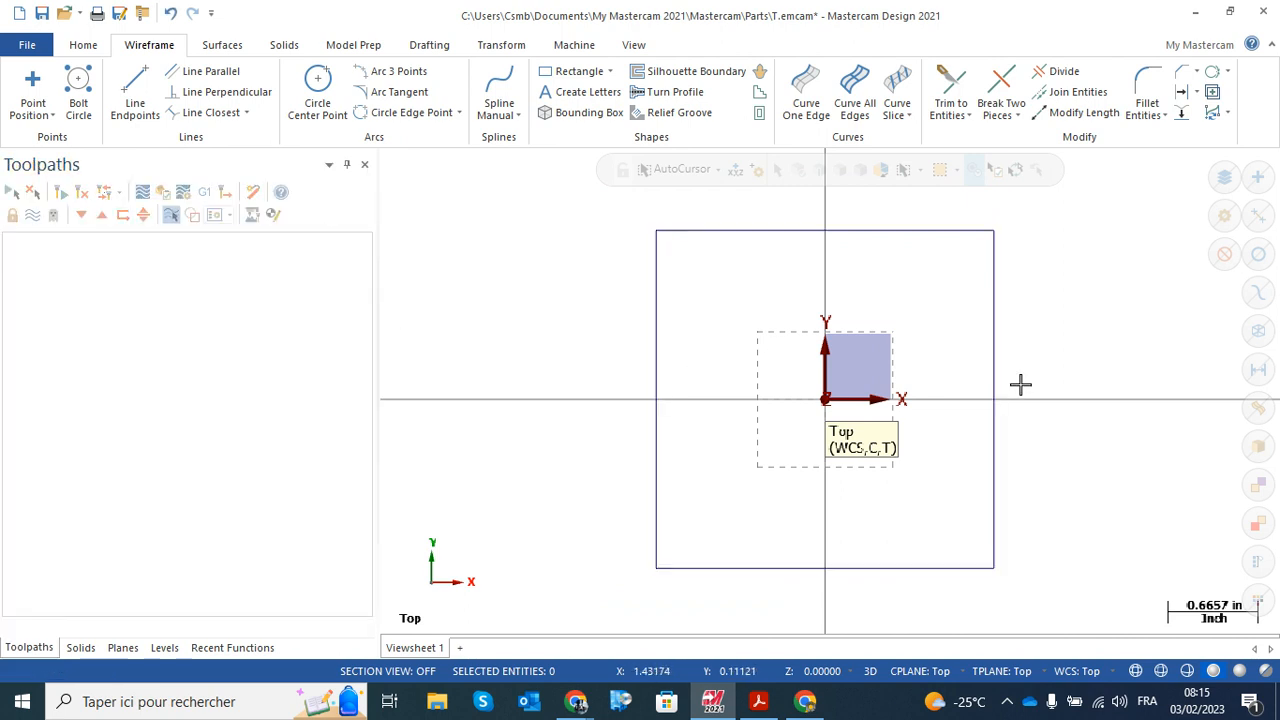
pyautogui.scroll(-1, 1090, 386)
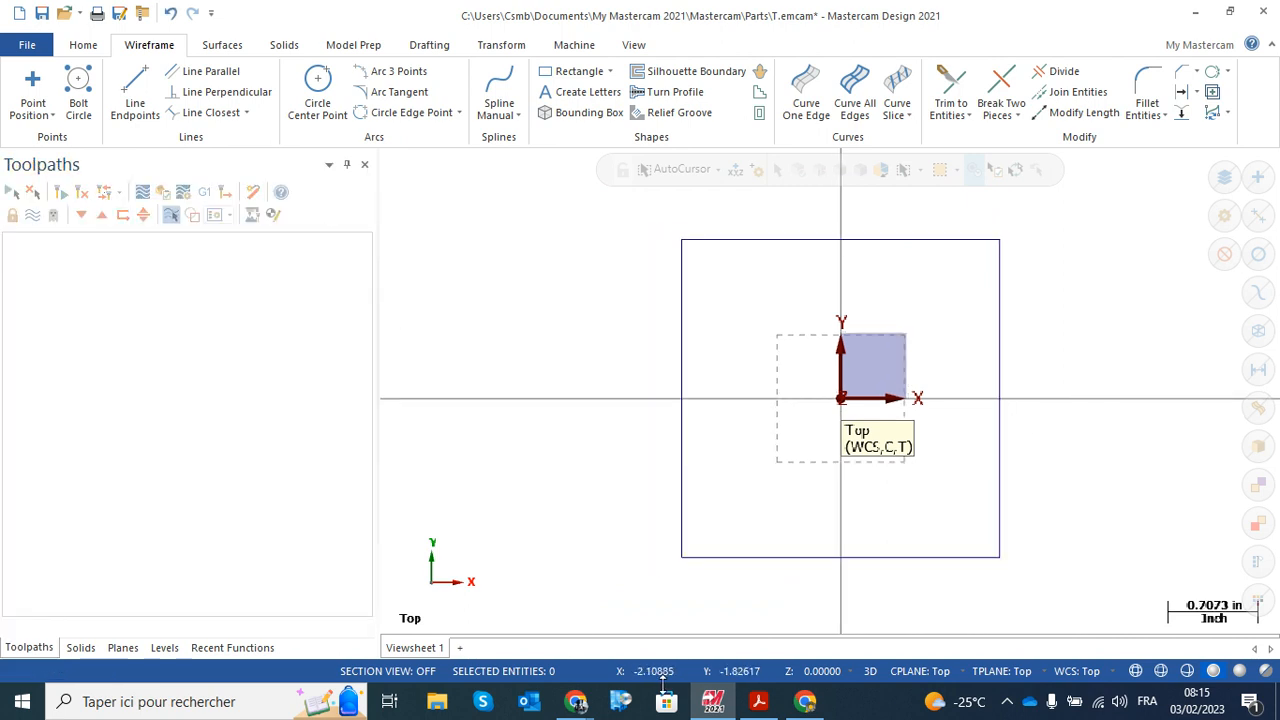
# Consult the PDF plan in Acrobat Reader, and in Mastercam draw a circle with its diameter locked at 0.25 in, centered at 1,1
pyautogui.click(757, 705)
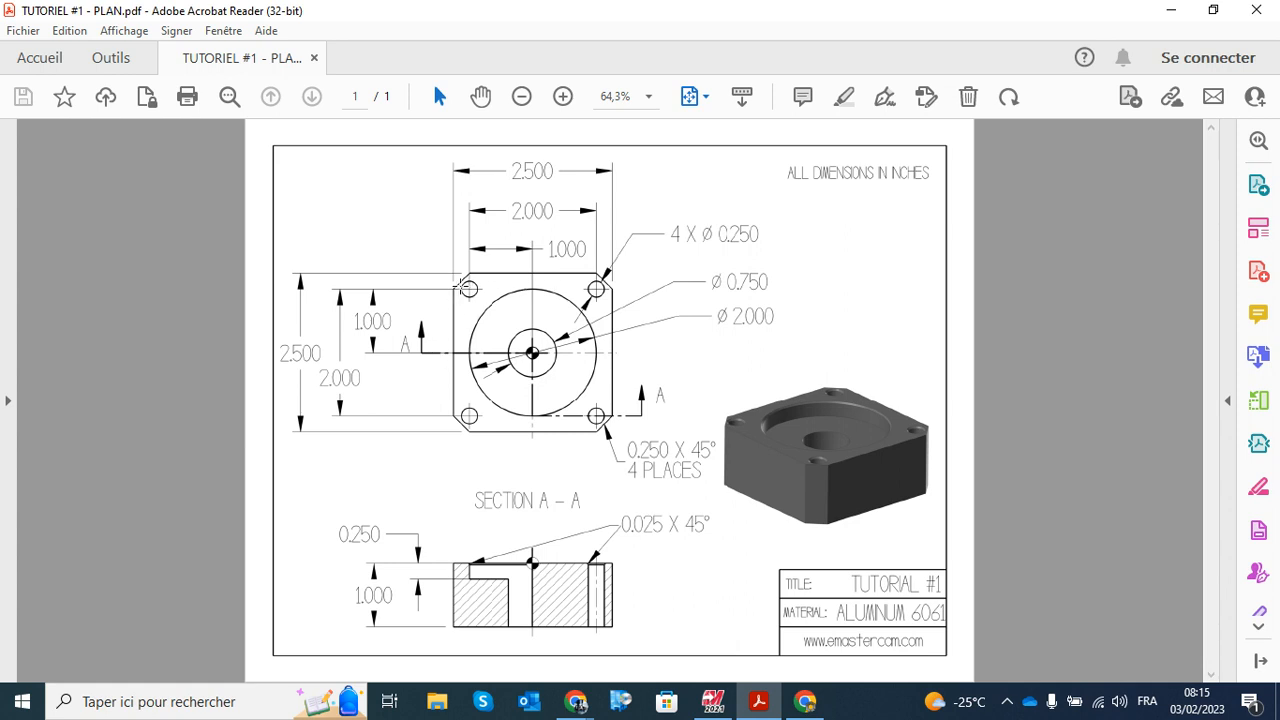
pyautogui.click(713, 701)
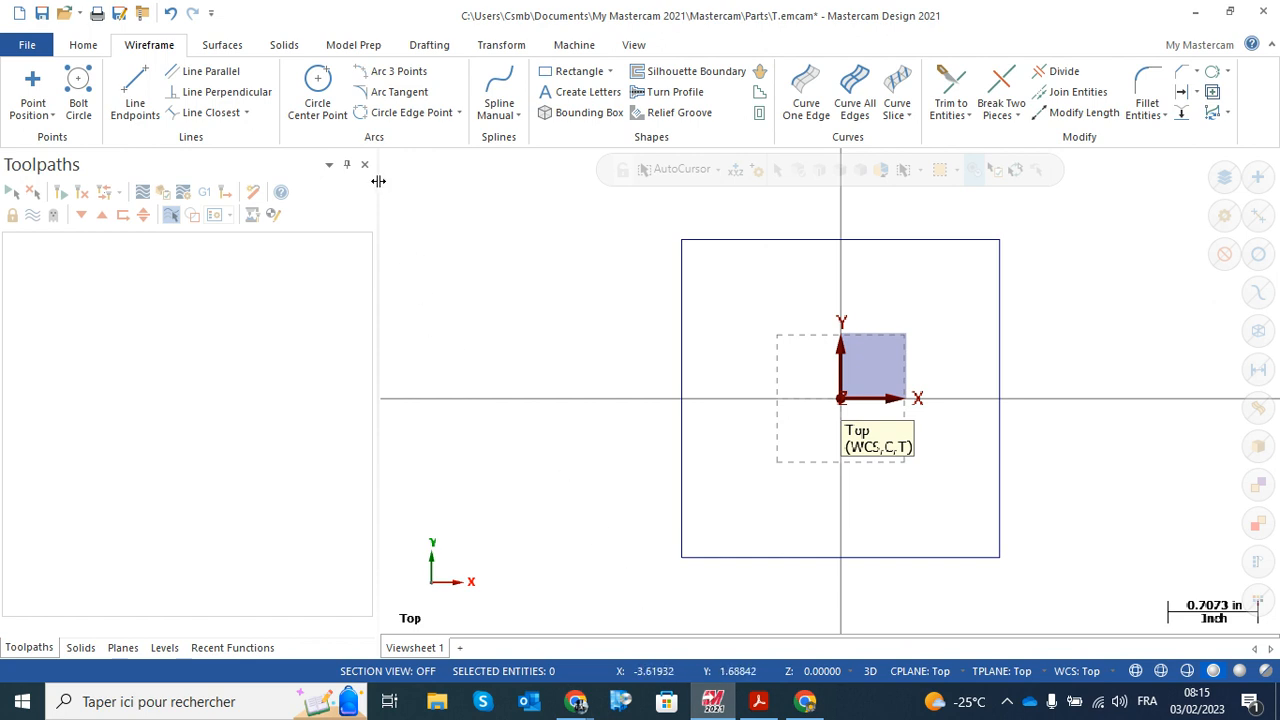
pyautogui.click(320, 85)
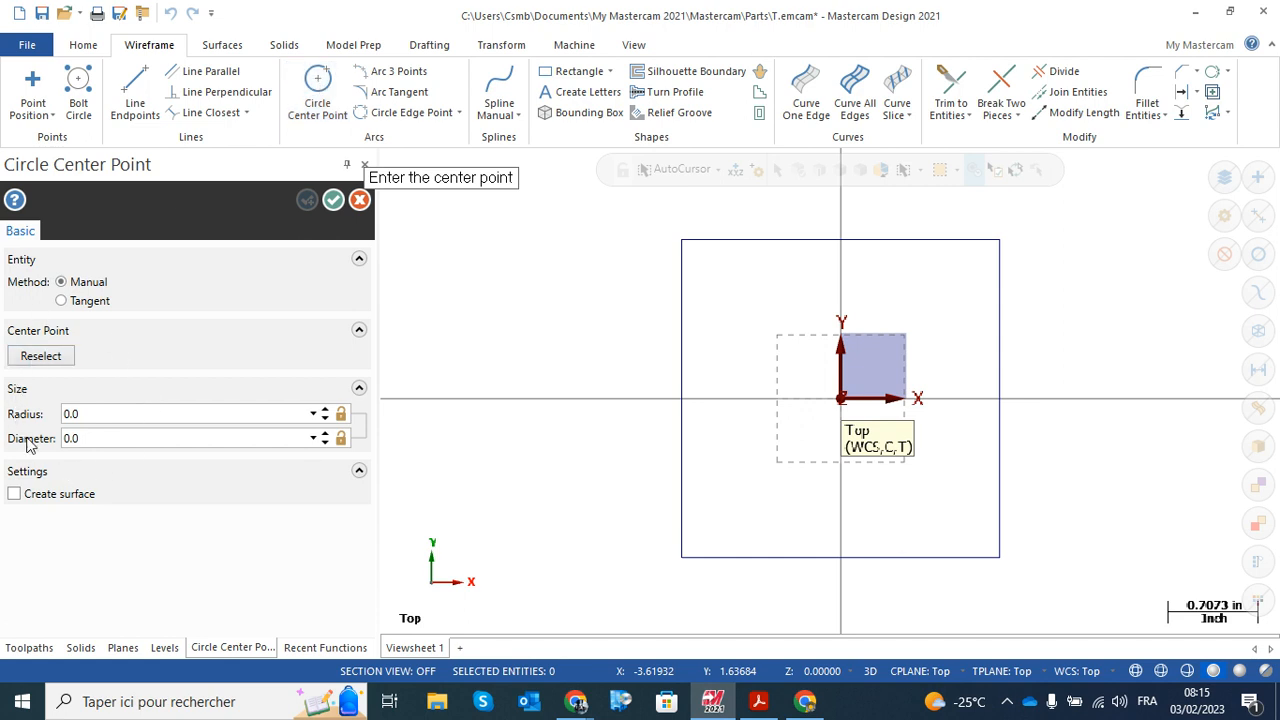
pyautogui.click(97, 437)
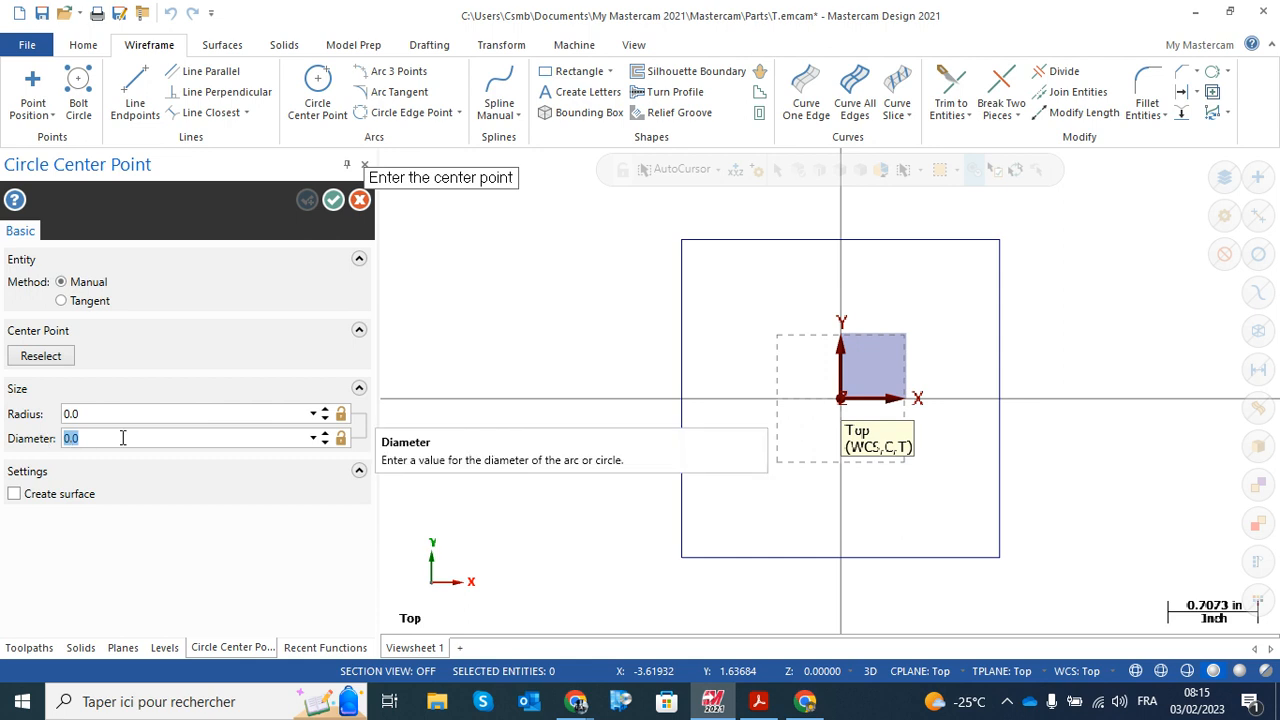
pyautogui.write('0.25')
pyautogui.click(341, 438)
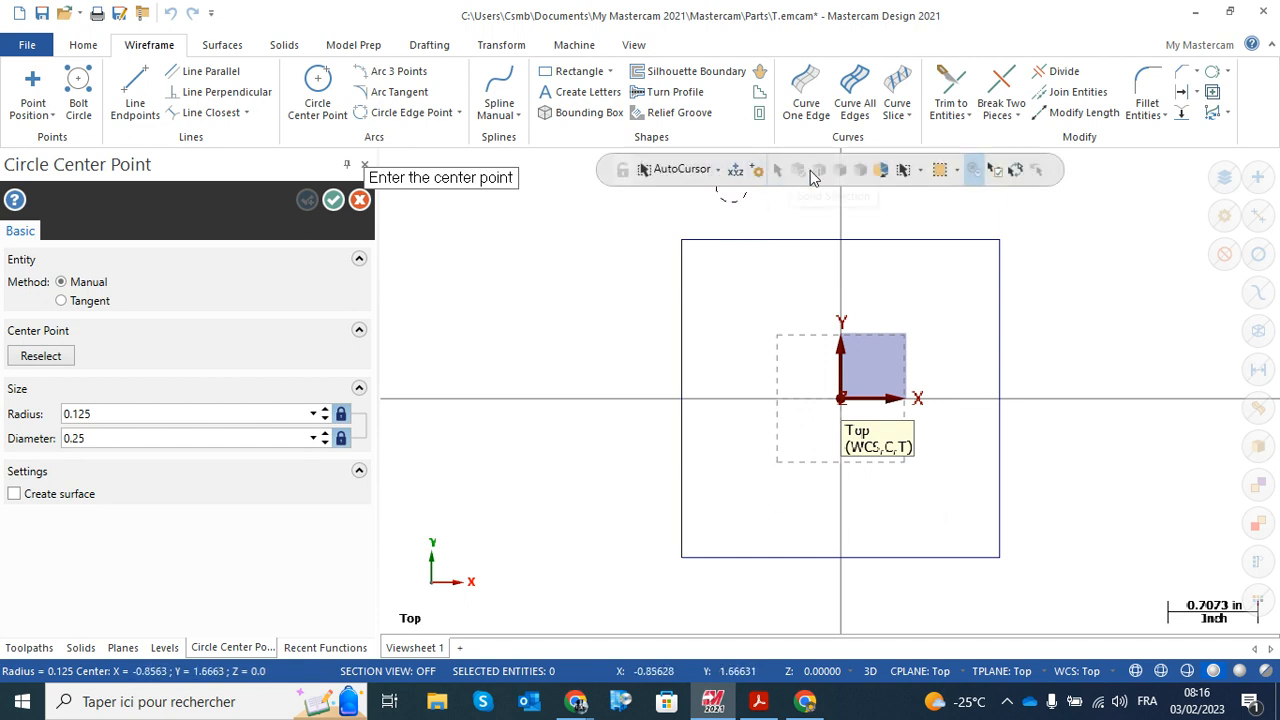
pyautogui.click(735, 172)
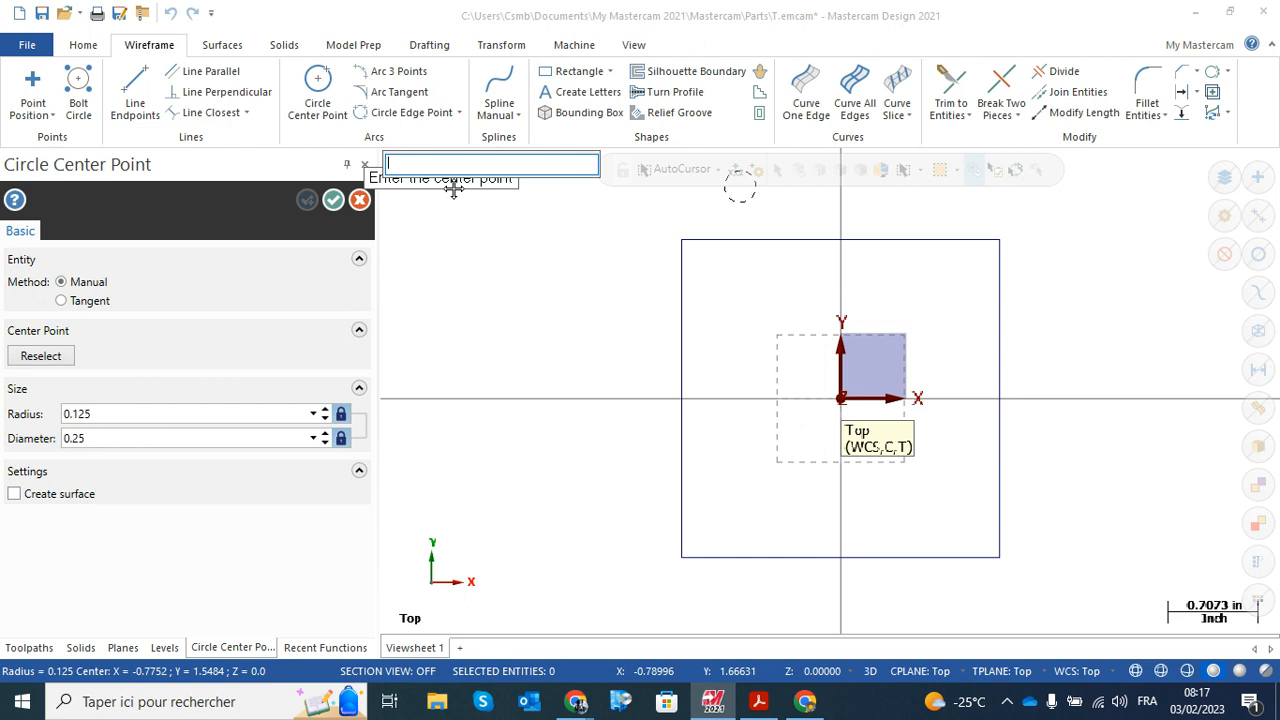
pyautogui.write('1')
pyautogui.press('Return')
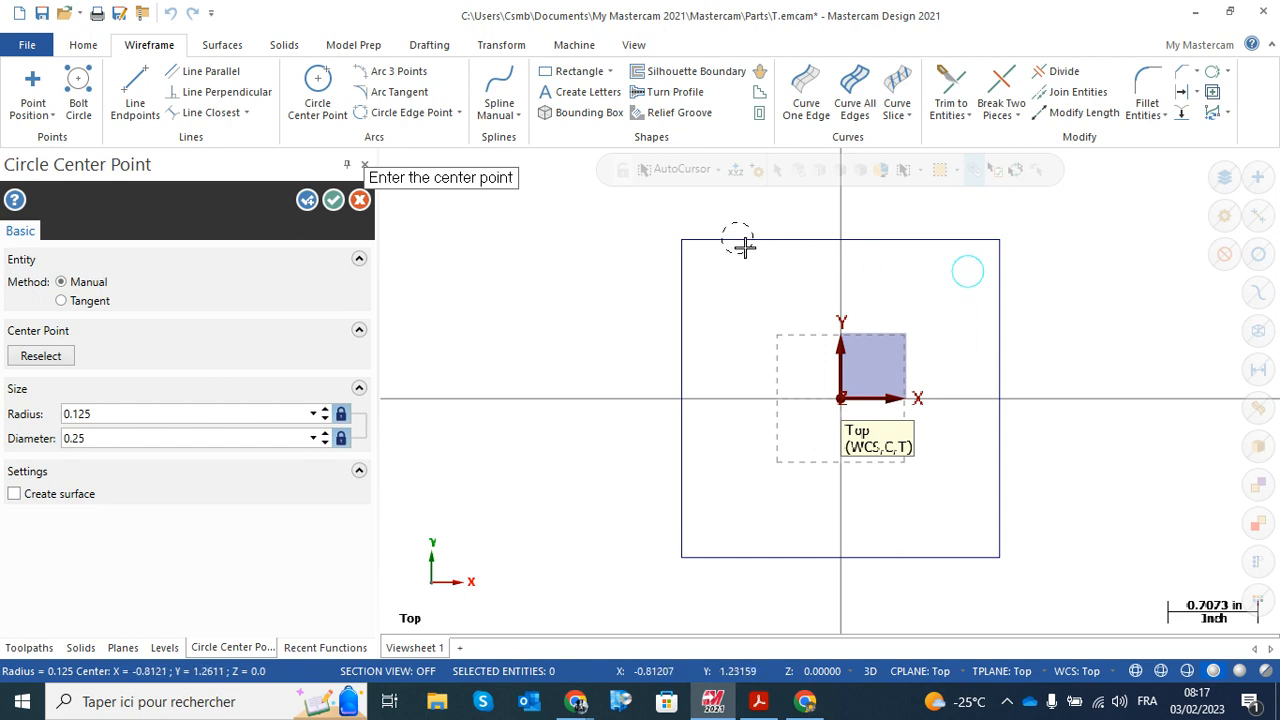
# Add three more 0.25 in diameter circles centered at 1,-1, at -1,-1 and at -1,1
pyautogui.click(736, 174)
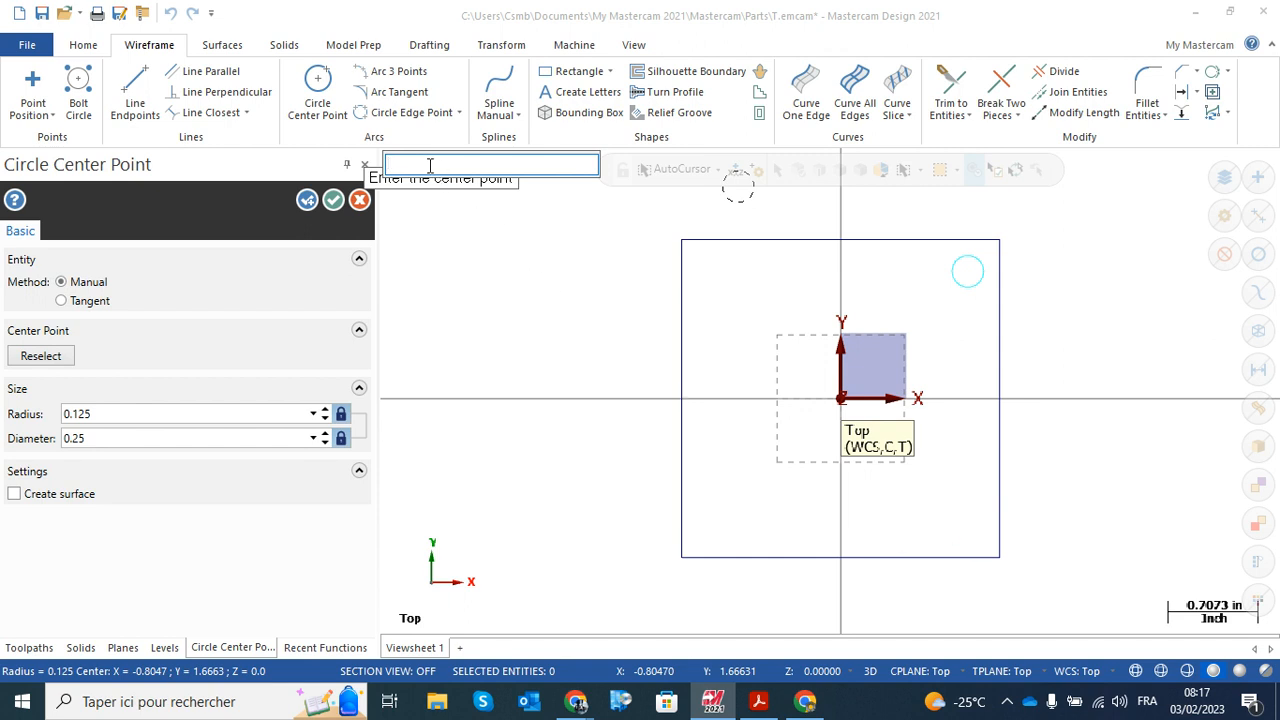
pyautogui.write('1,-1')
pyautogui.press('Return')
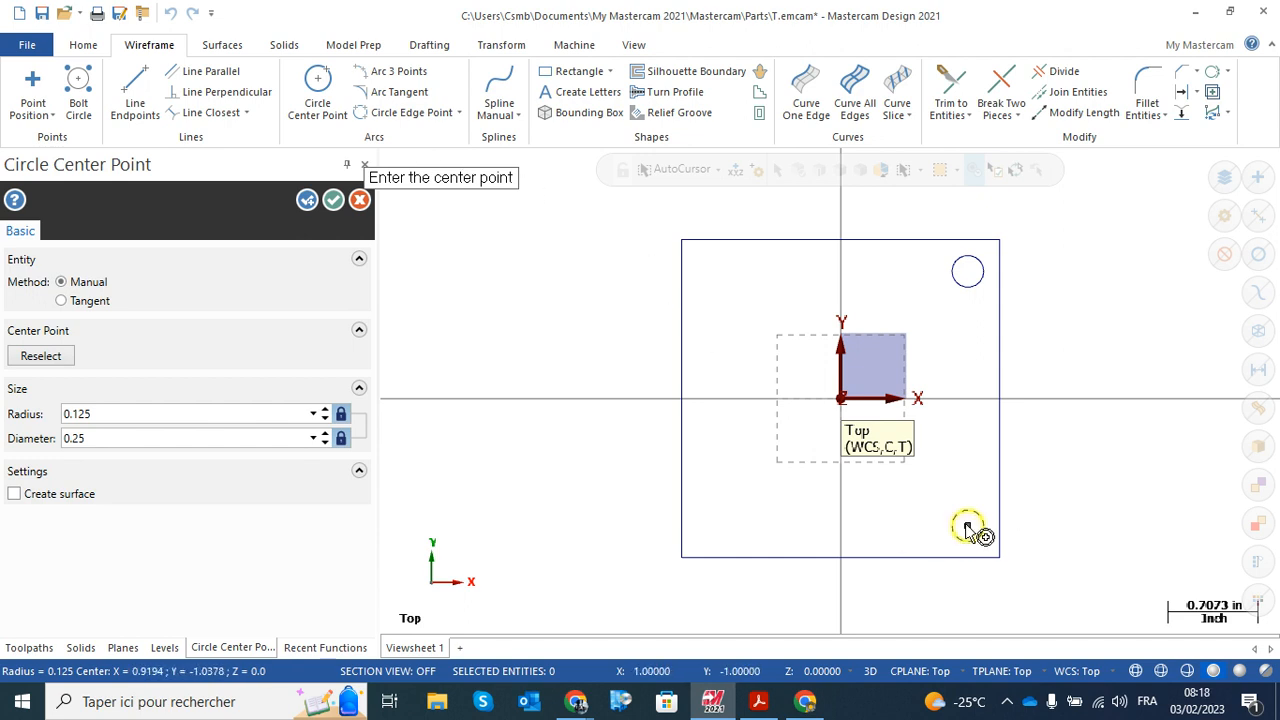
pyautogui.click(736, 172)
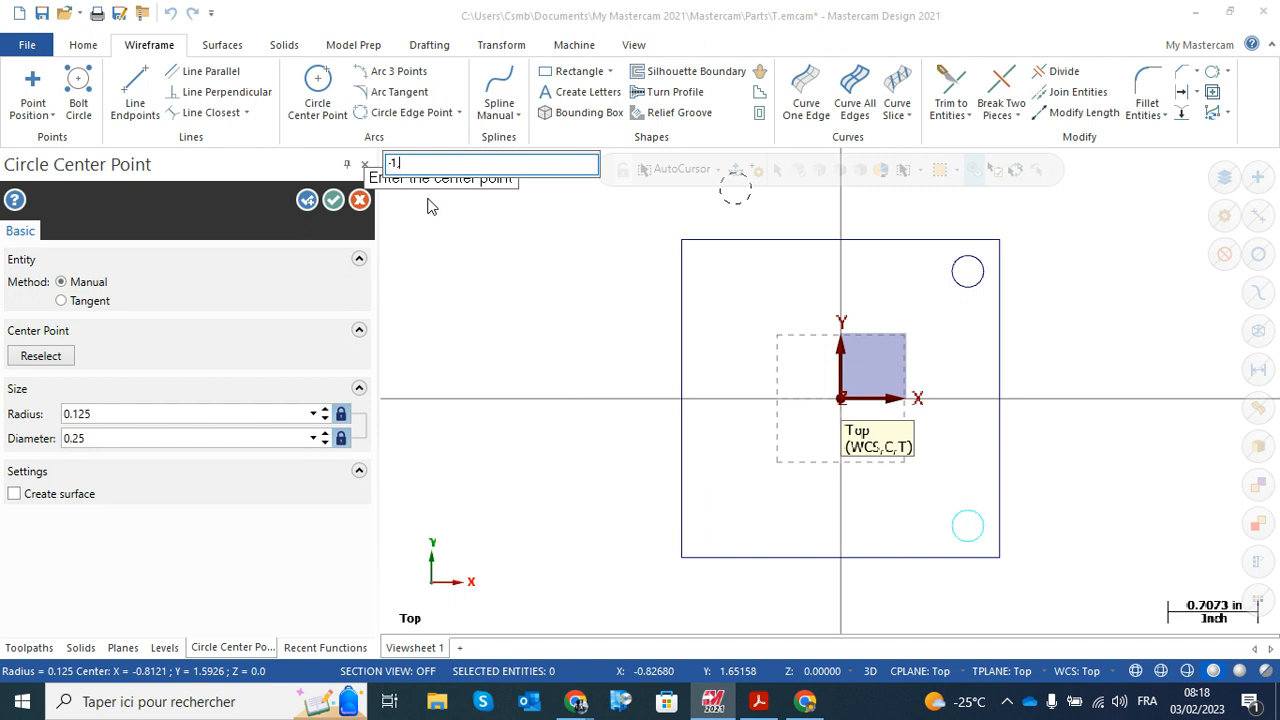
pyautogui.press('Return')
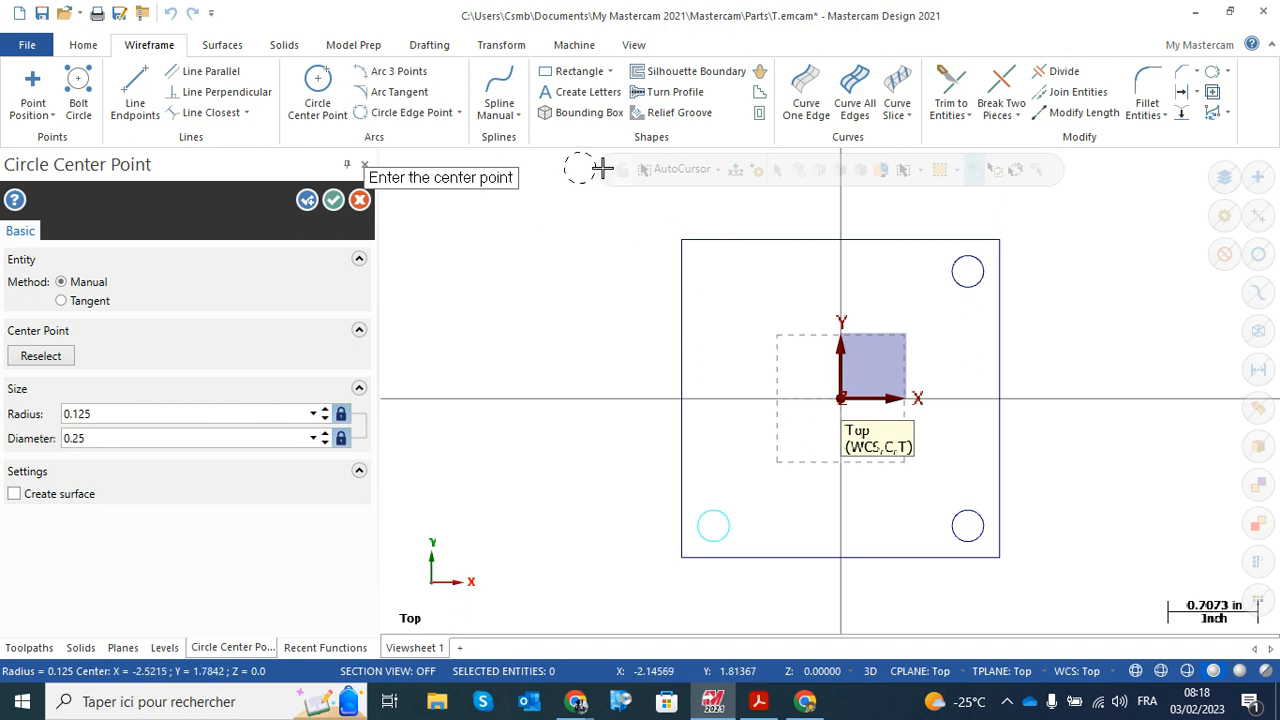
pyautogui.click(737, 171)
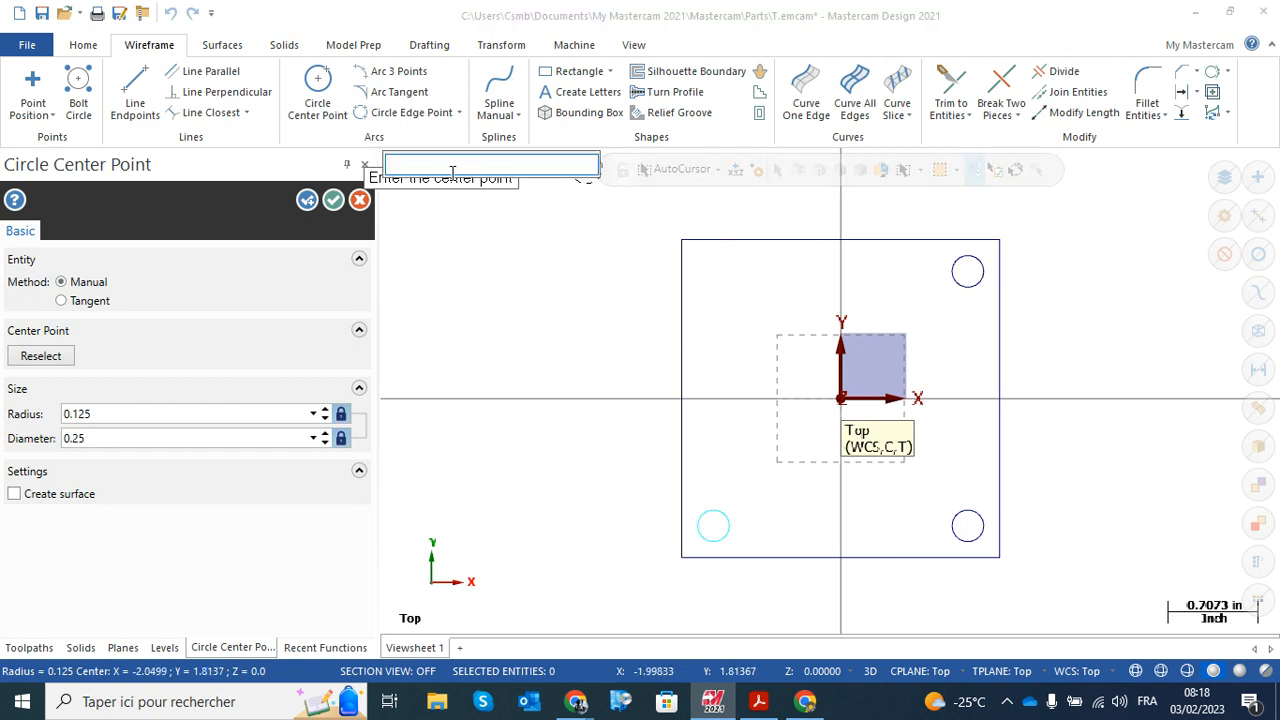
pyautogui.write('-1,1')
pyautogui.press('Return')
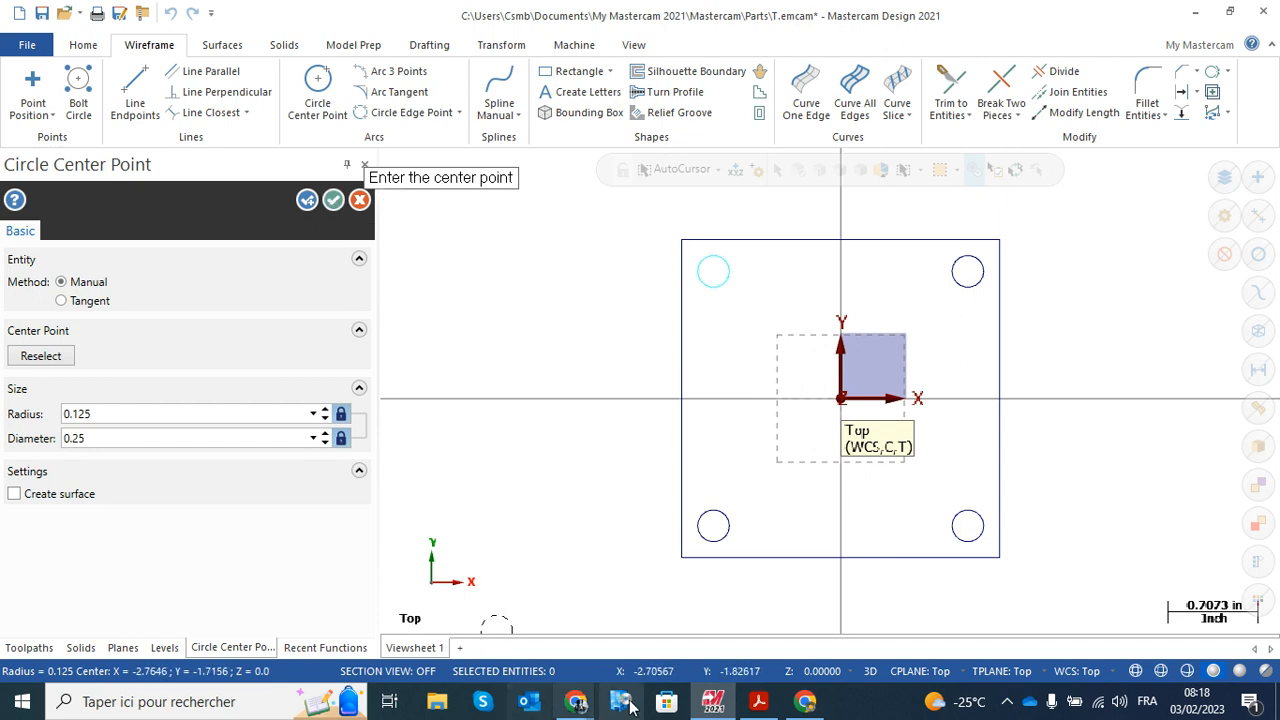
# Recheck the PDF plan in Acrobat Reader, and in Mastercam unlock the diameter and draw a 0.75 in diameter circle centered on the origin
pyautogui.click(758, 701)
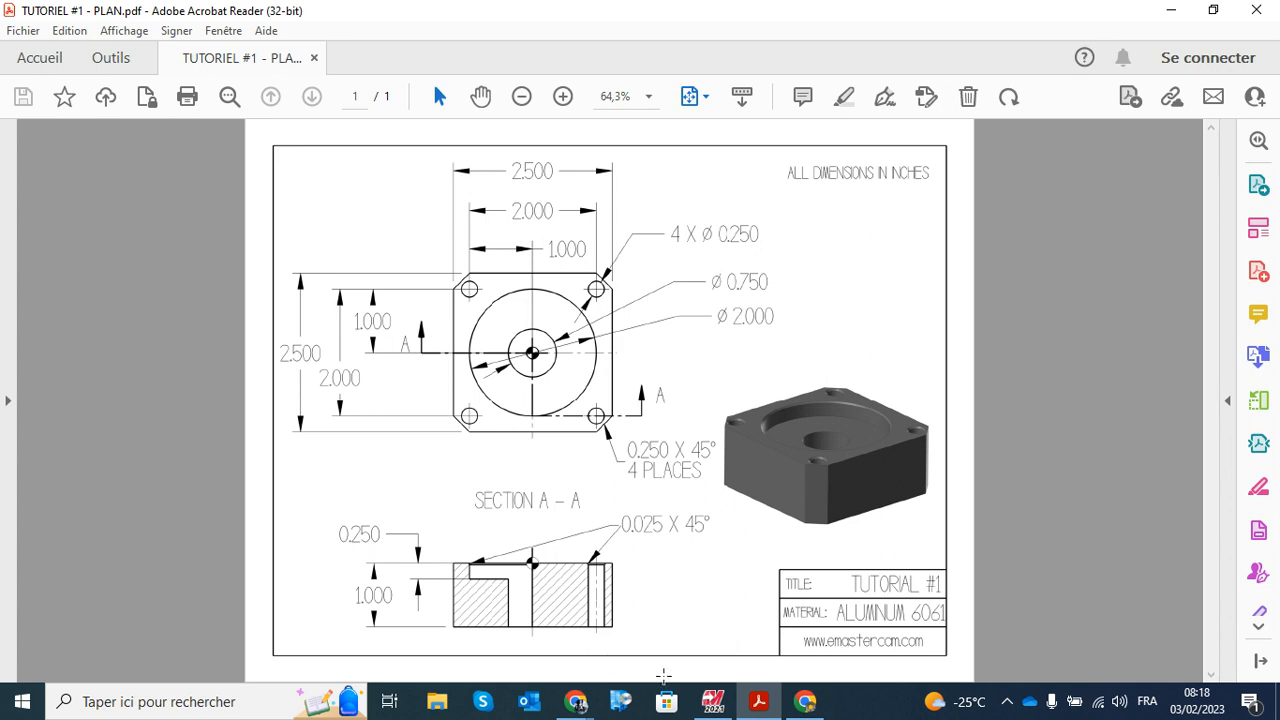
pyautogui.click(712, 702)
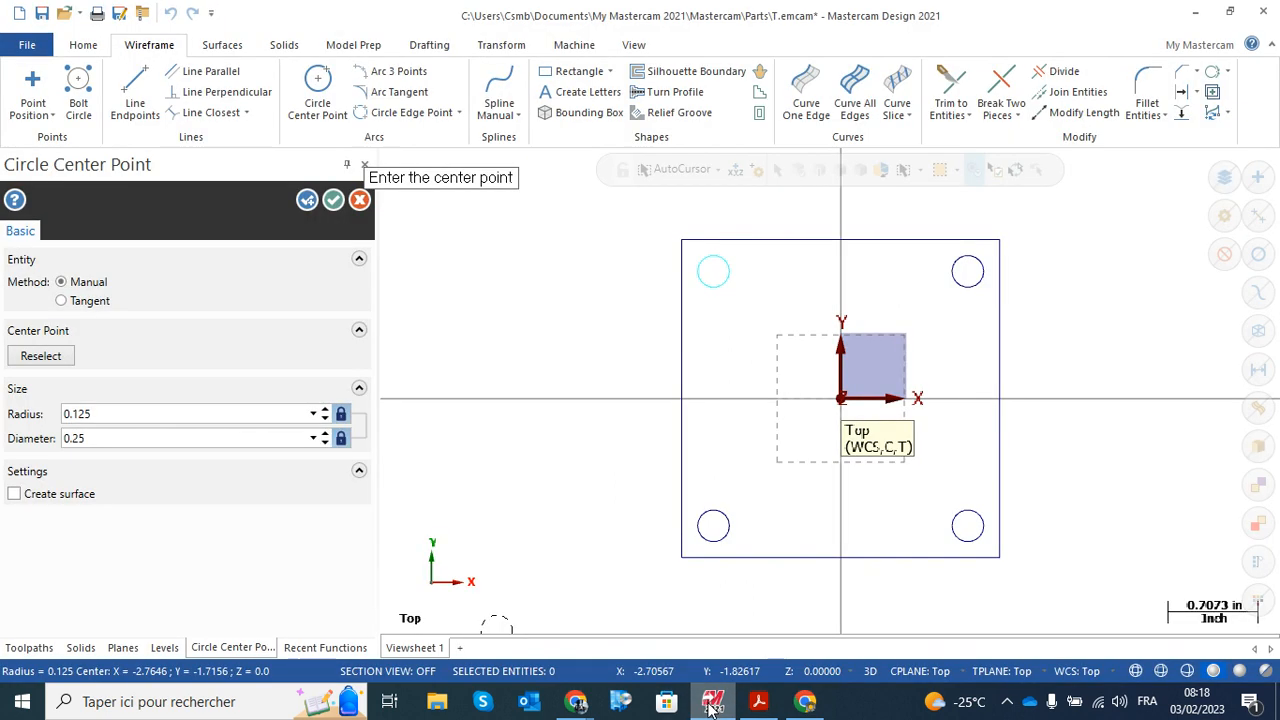
pyautogui.click(307, 203)
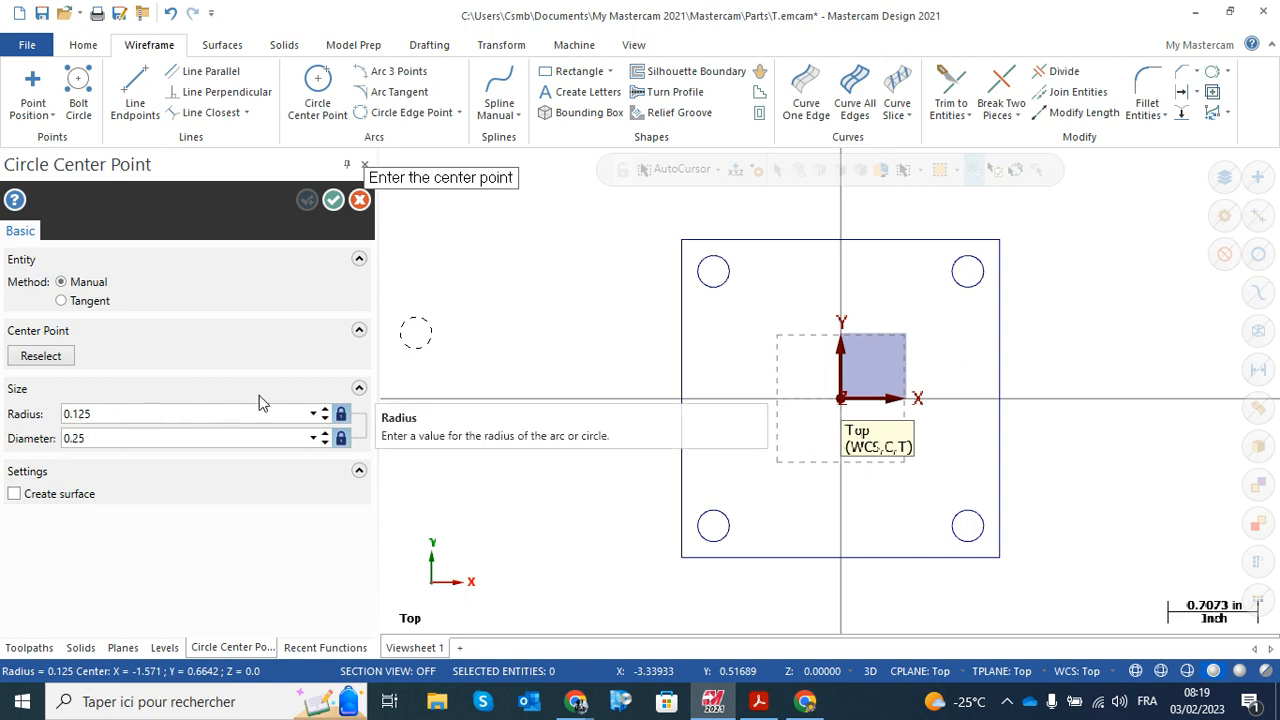
pyautogui.click(341, 440)
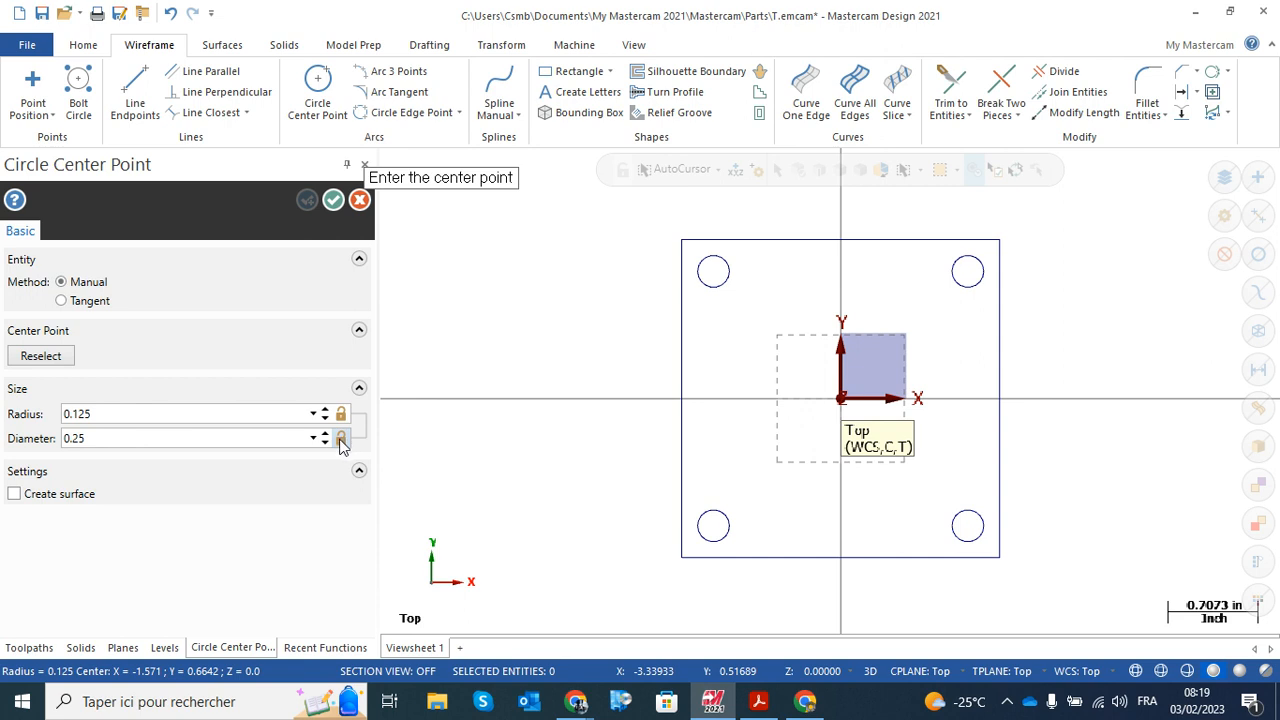
pyautogui.click(110, 440)
pyautogui.write('0.75')
pyautogui.press('Tab')
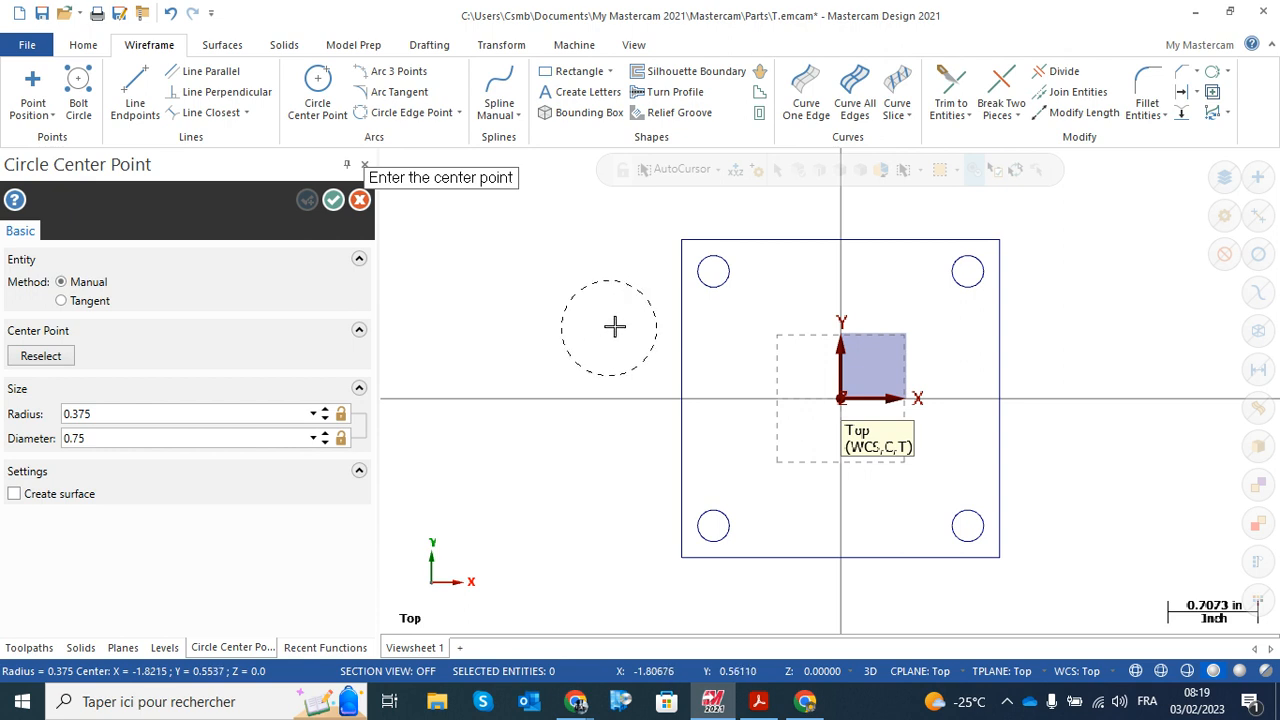
pyautogui.click(845, 399)
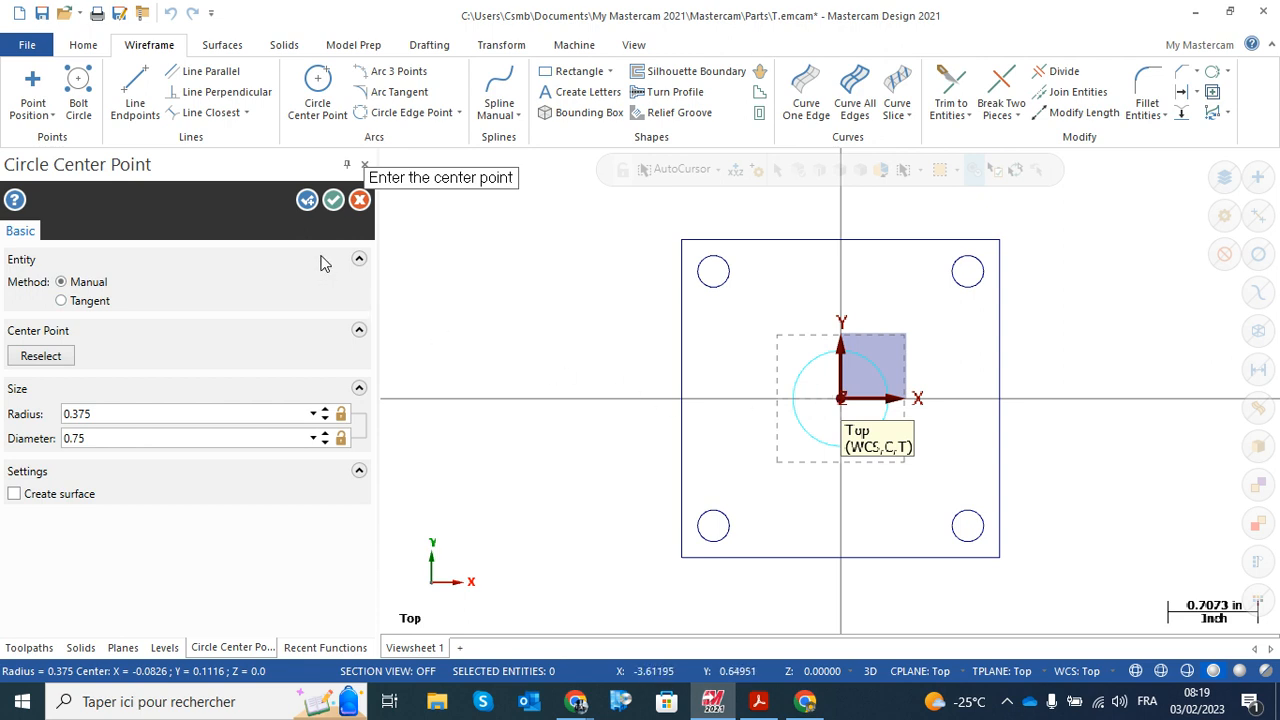
pyautogui.click(307, 201)
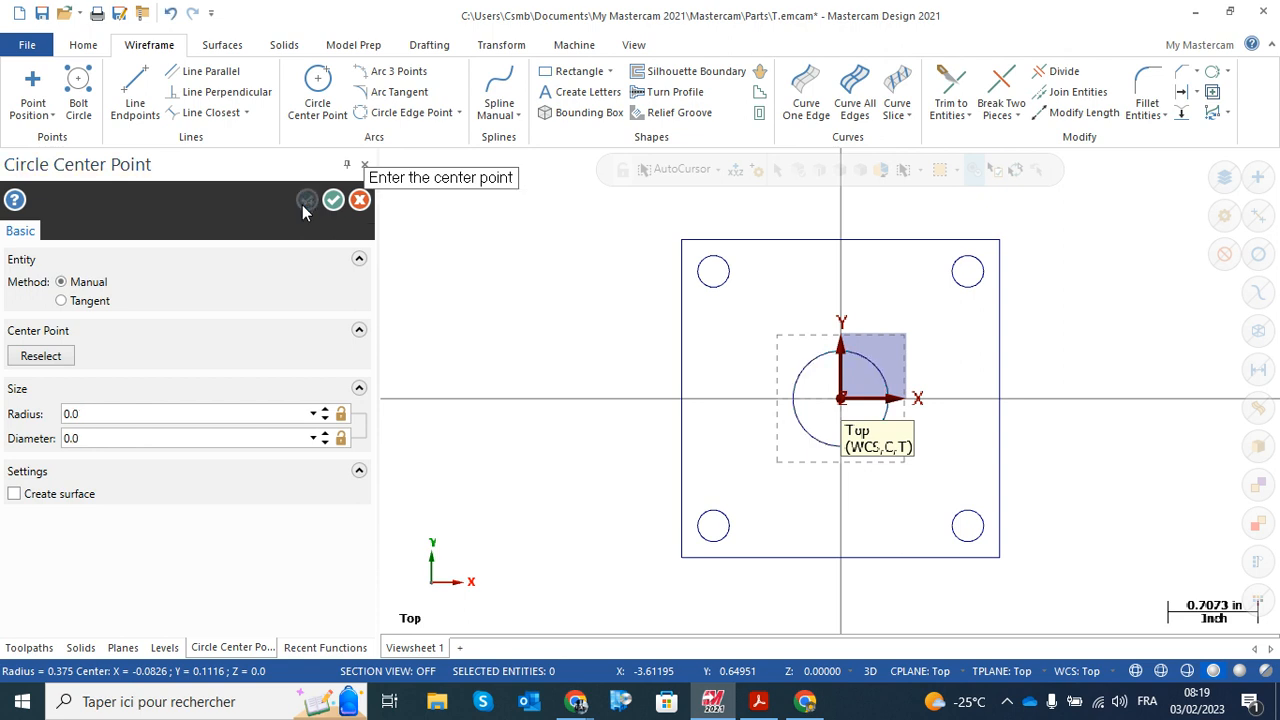
# Draw a 2.0 in diameter circle centered on the origin and finish the circle command
pyautogui.click(114, 437)
pyautogui.write('2')
pyautogui.press('Return')
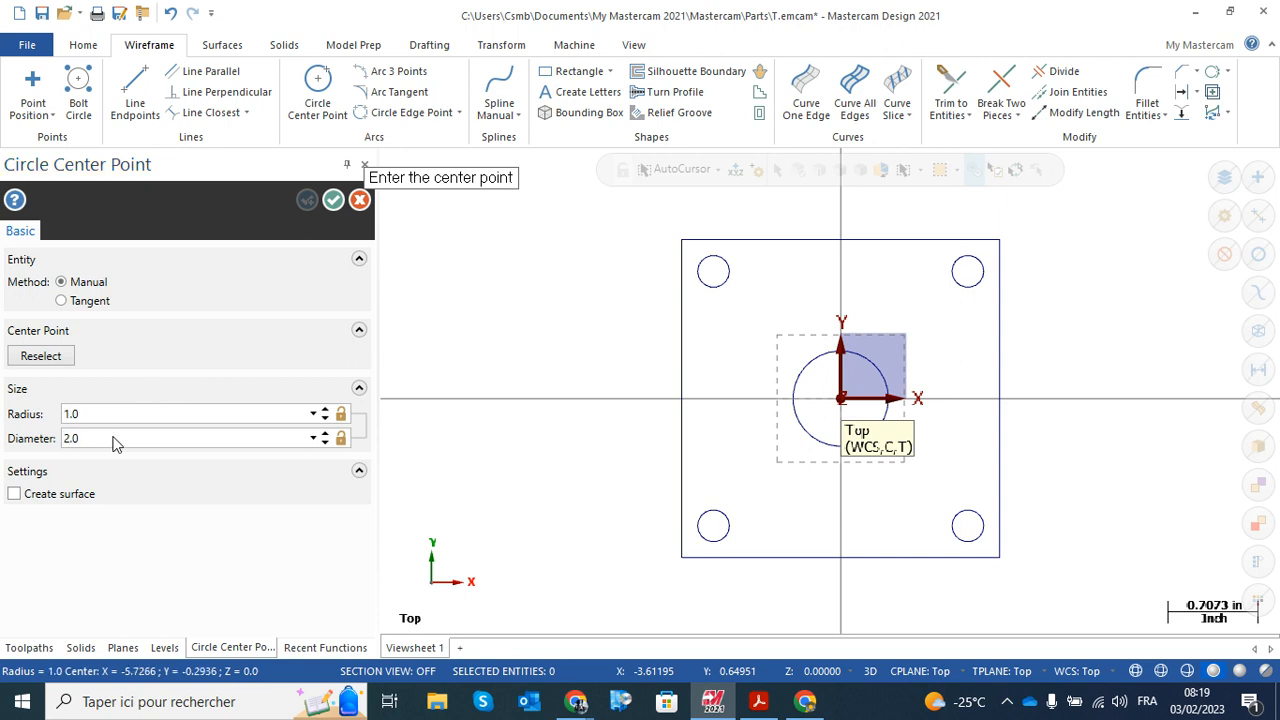
pyautogui.click(840, 398)
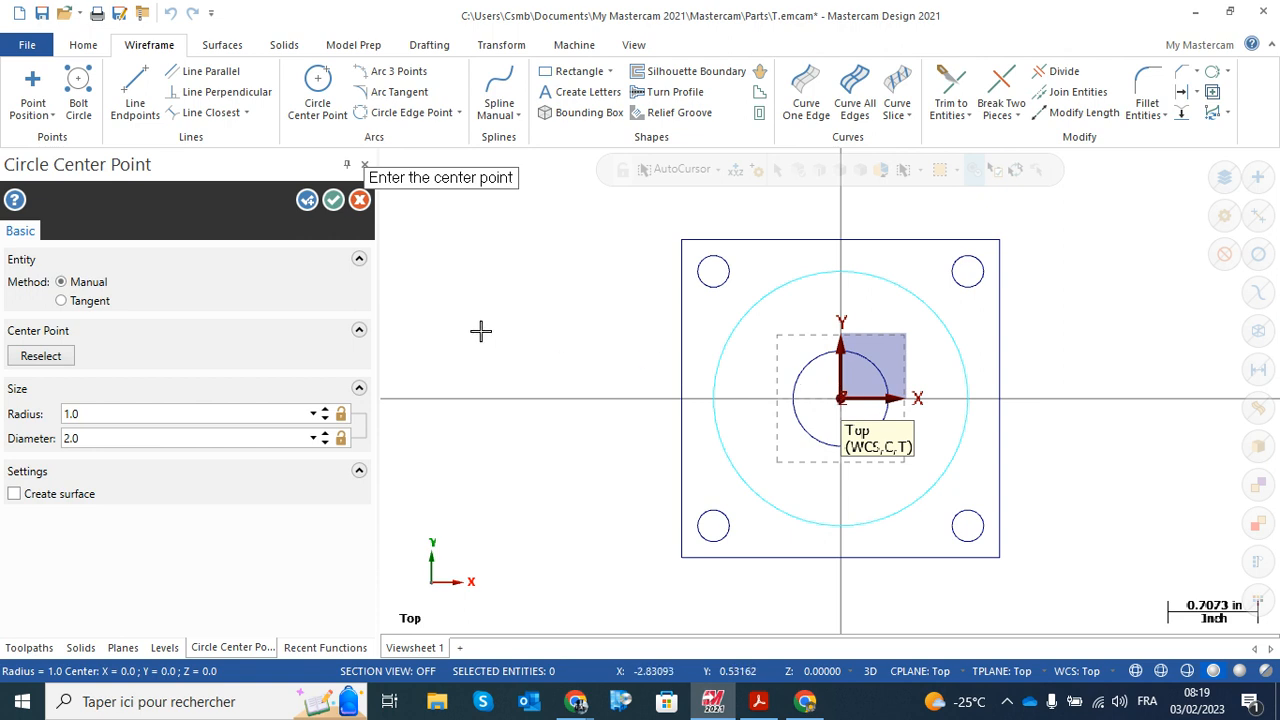
pyautogui.click(334, 202)
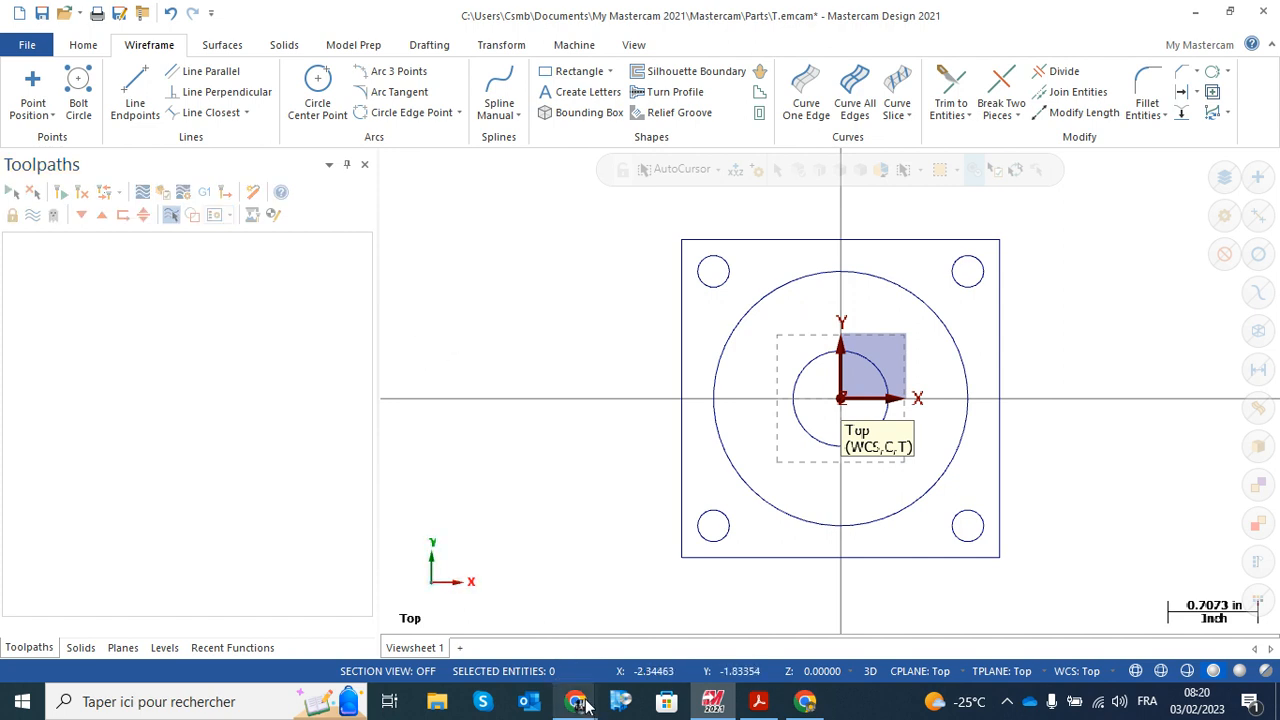
# Check the corner chamfers on the PDF plan in Acrobat Reader, and in Mastercam chamfer the square's upper-right corner by 0.25 in using 1 Distance
pyautogui.click(758, 701)
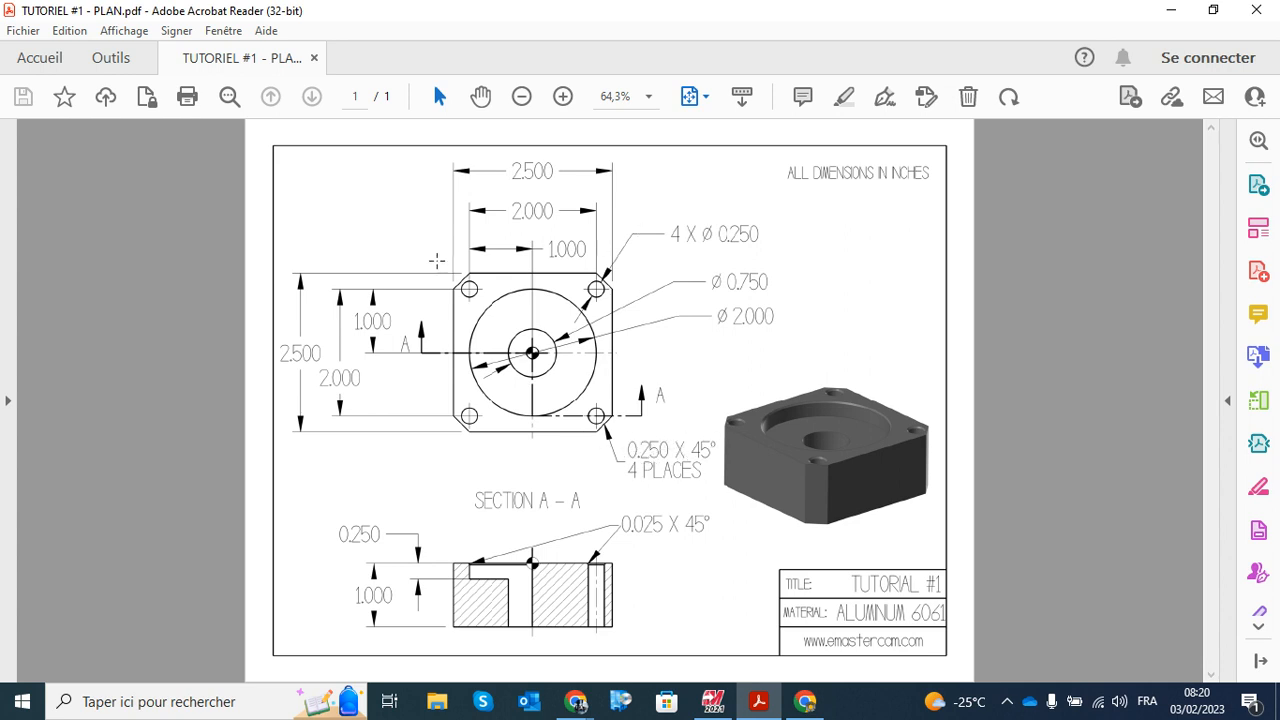
pyautogui.click(713, 701)
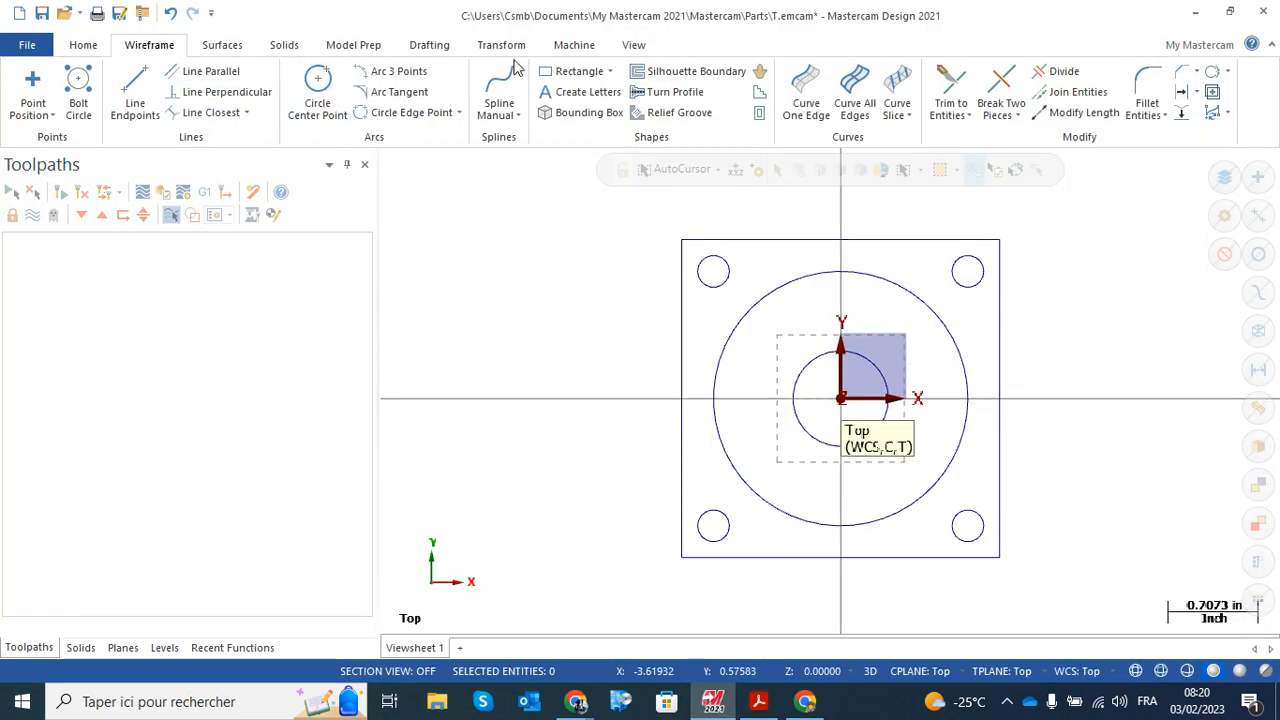
pyautogui.click(1183, 79)
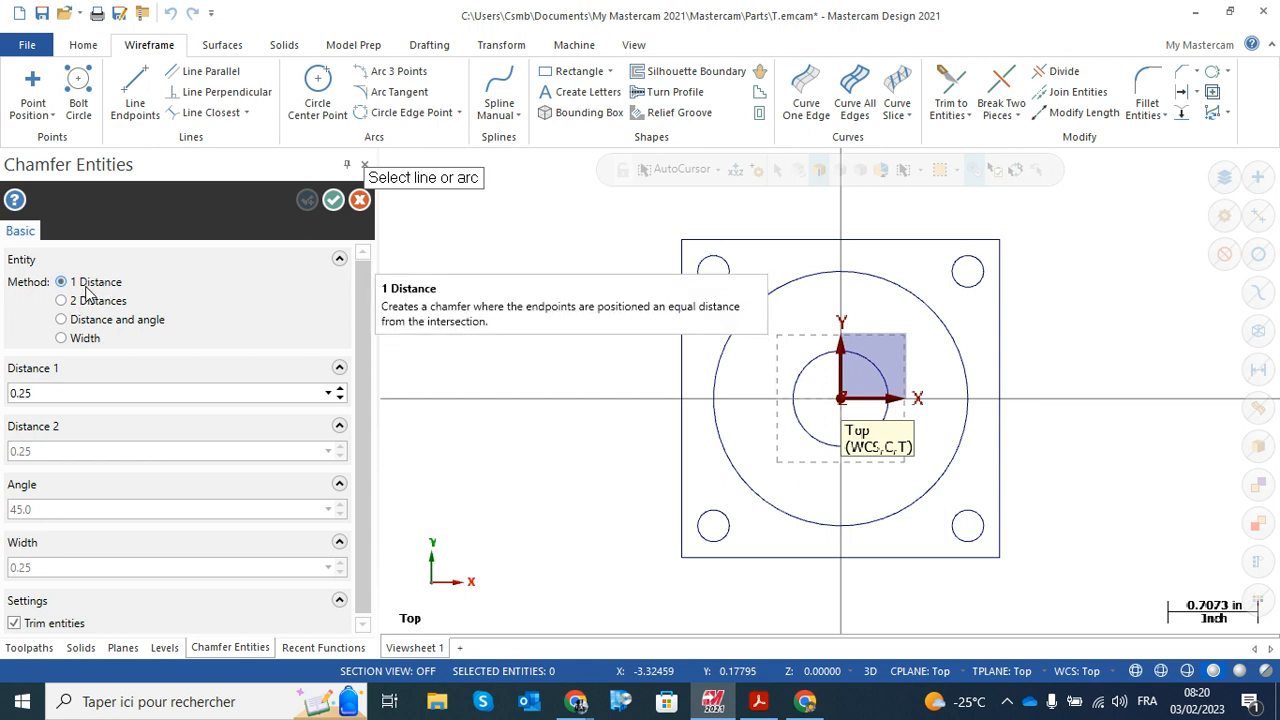
pyautogui.doubleClick(34, 393)
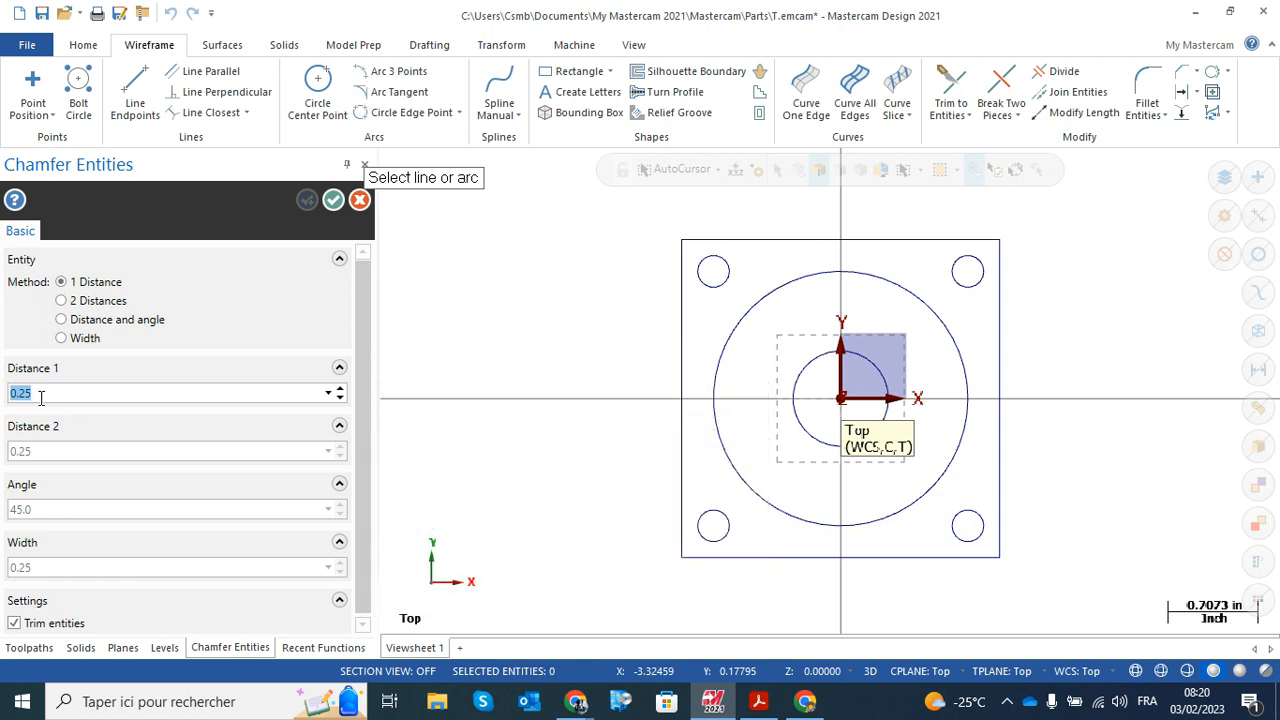
pyautogui.moveTo(362, 350); pyautogui.dragTo(358, 382)
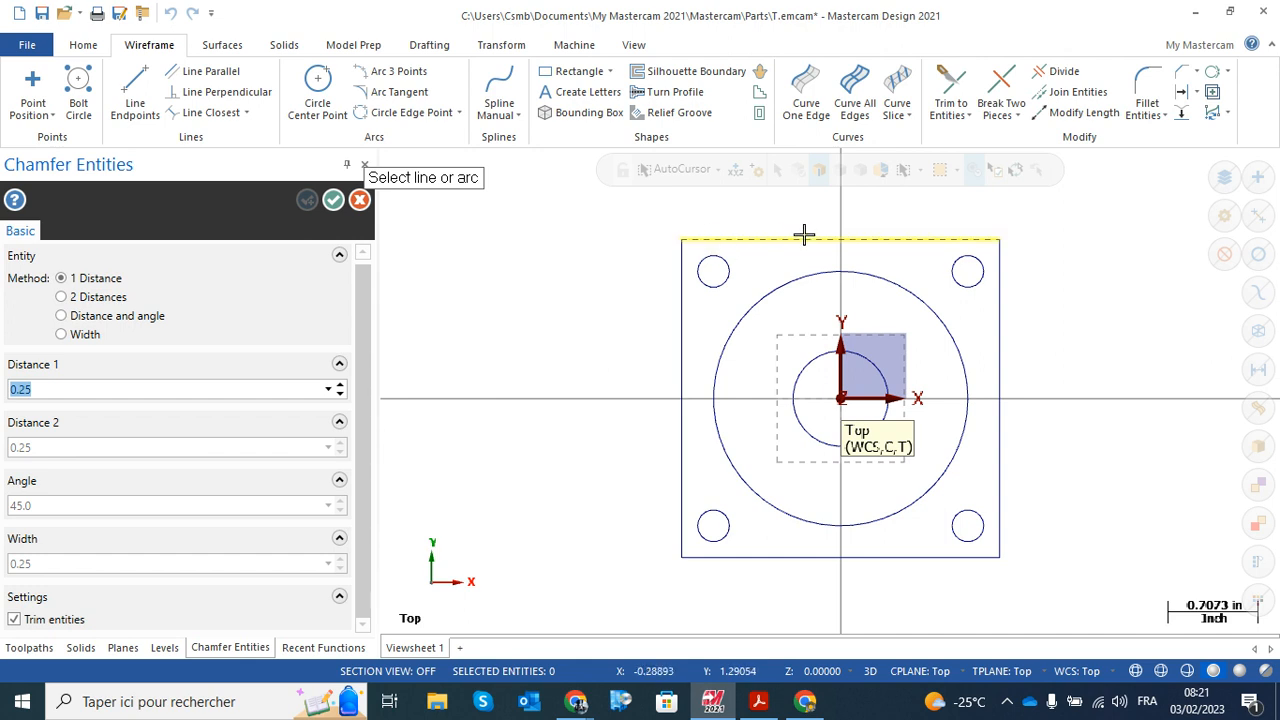
pyautogui.click(897, 240)
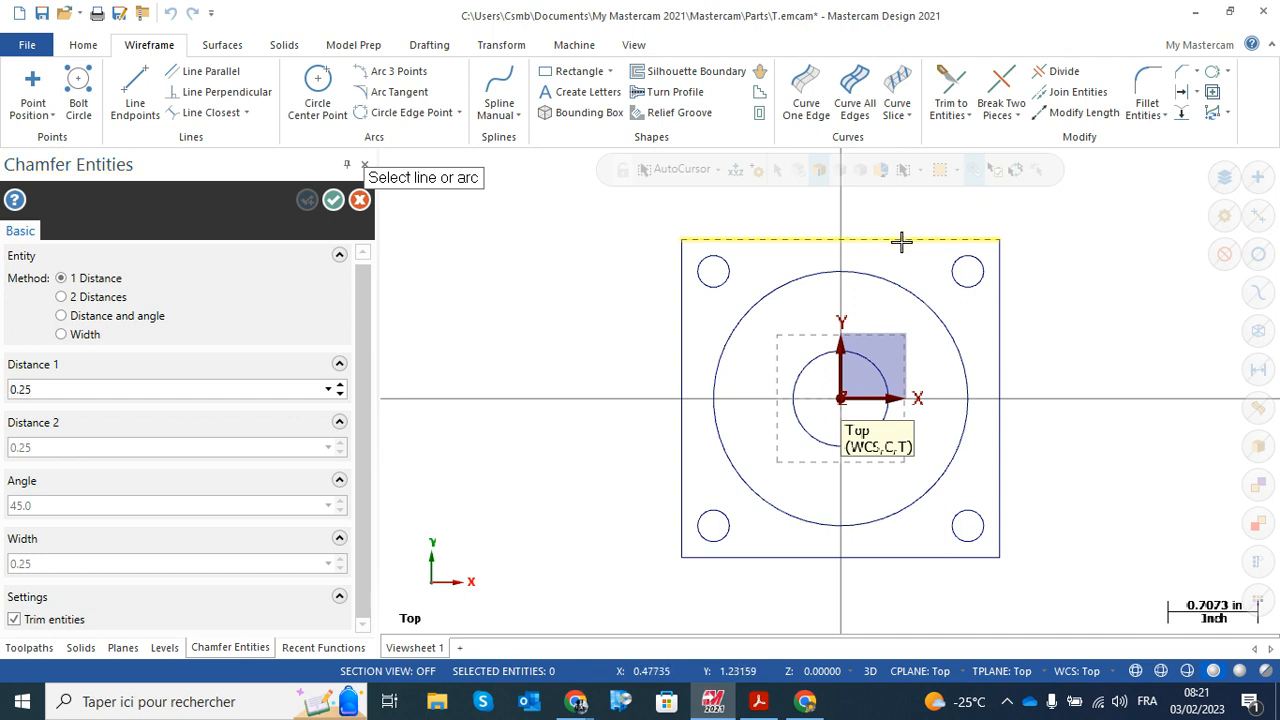
pyautogui.click(1000, 318)
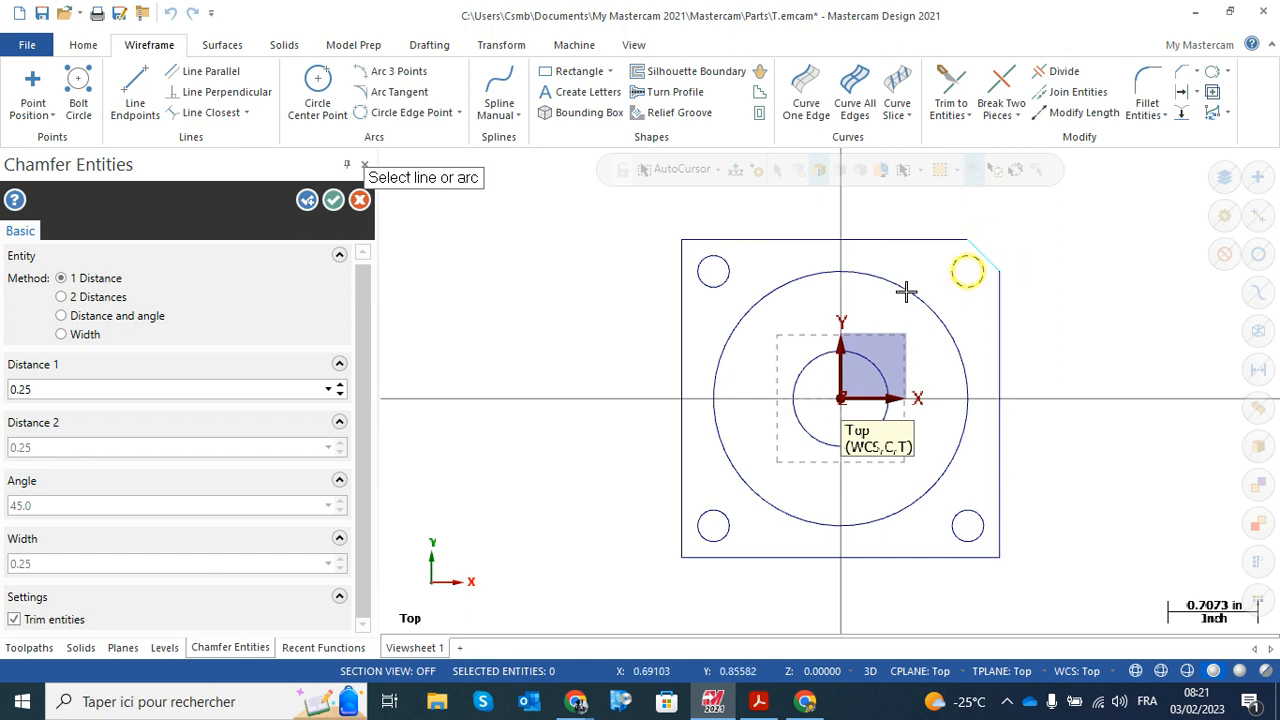
# Chamfer the square's other three corners by 0.25 in and finish the chamfer command
pyautogui.click(694, 281)
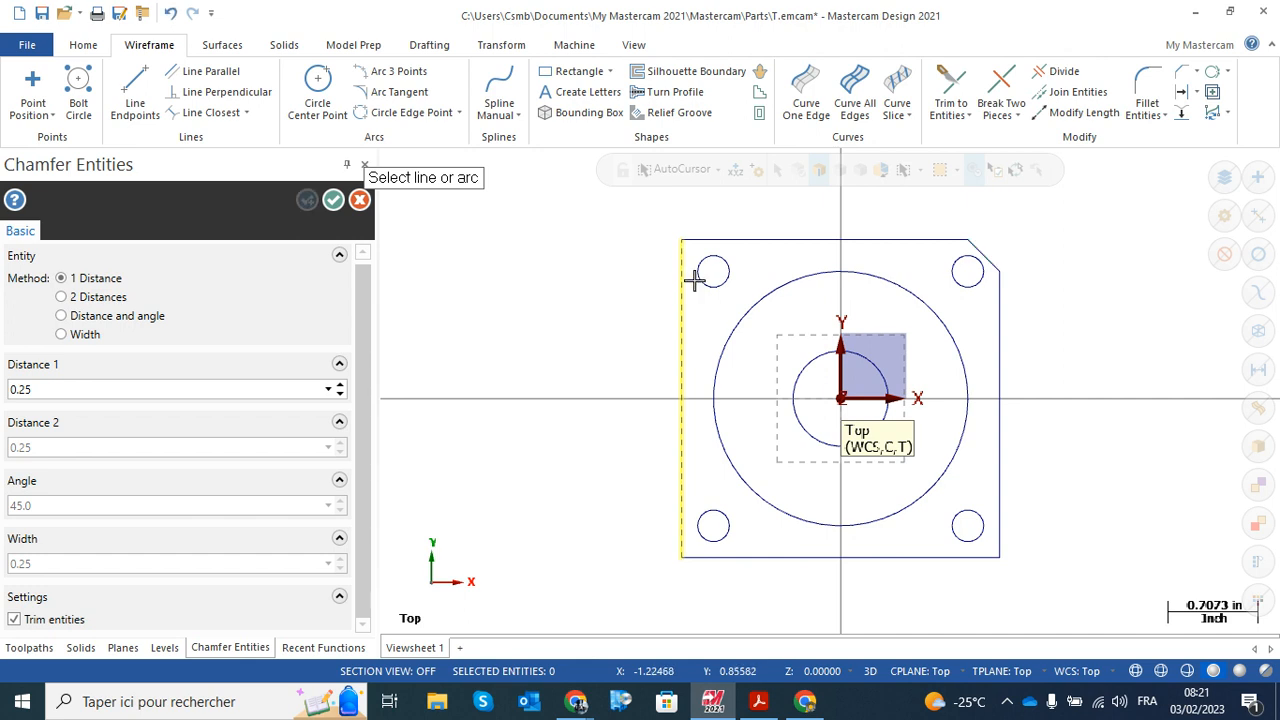
pyautogui.click(757, 243)
pyautogui.click(680, 408)
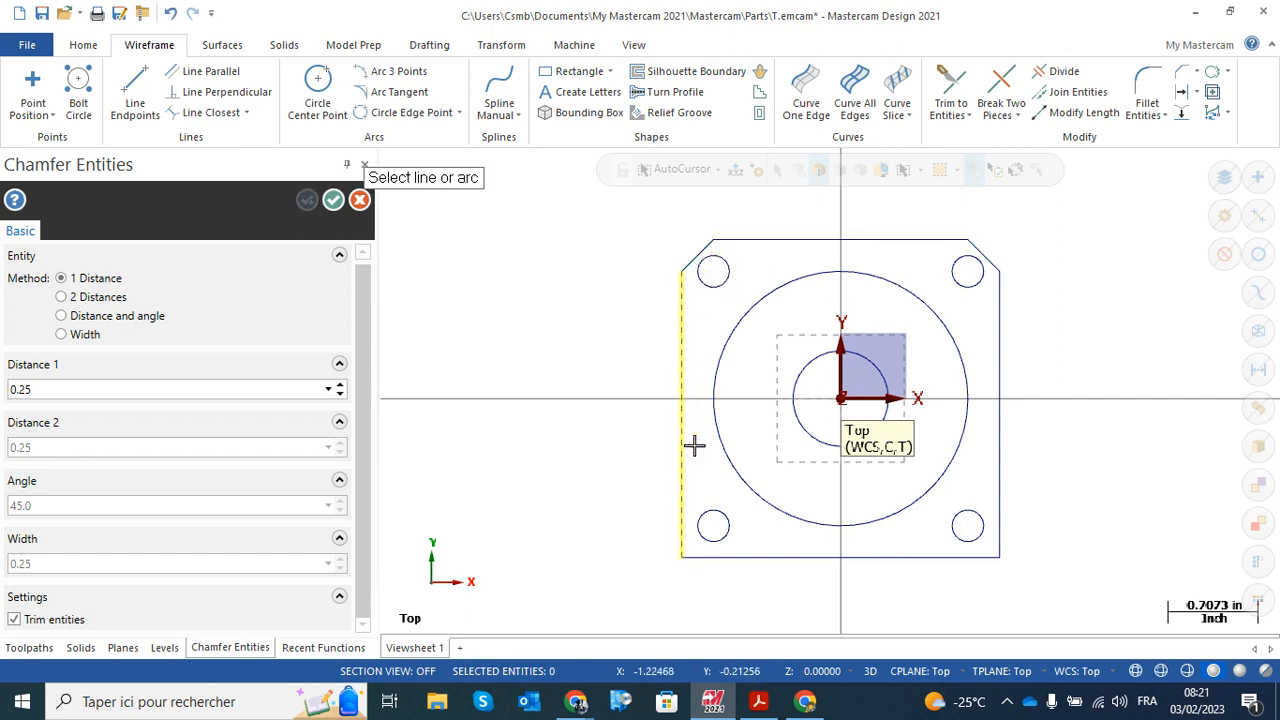
pyautogui.click(757, 556)
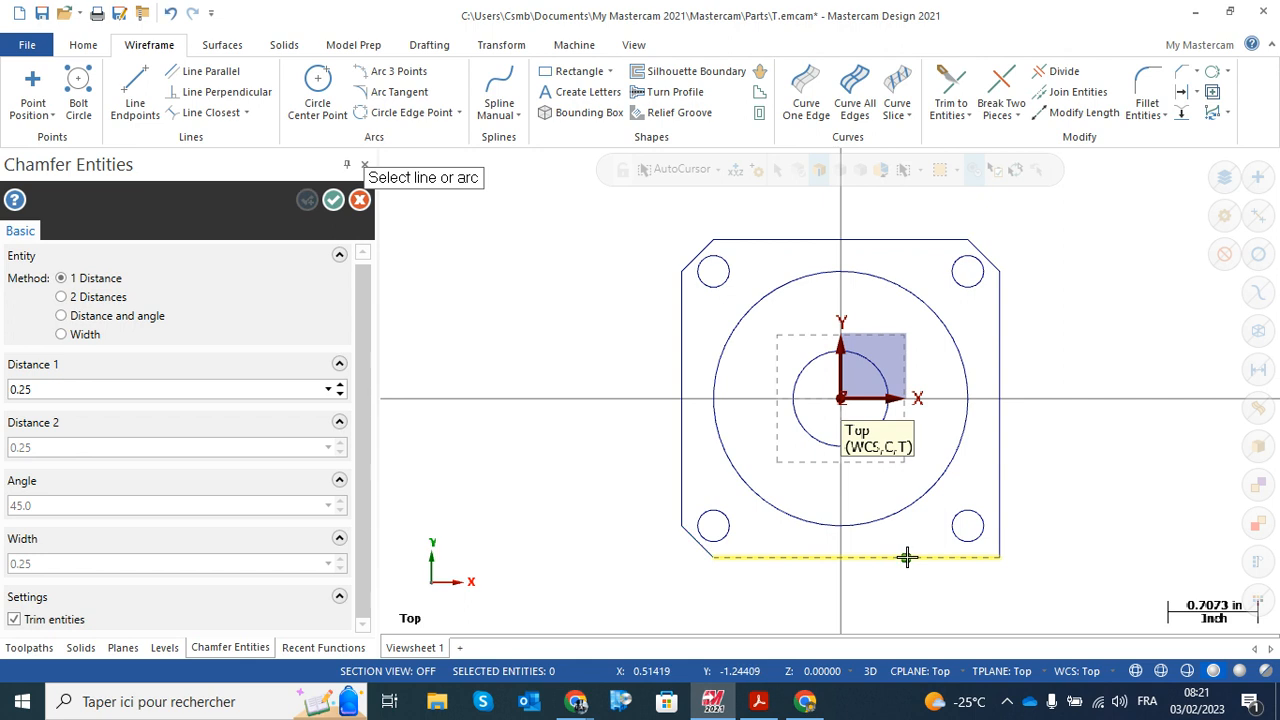
pyautogui.click(993, 476)
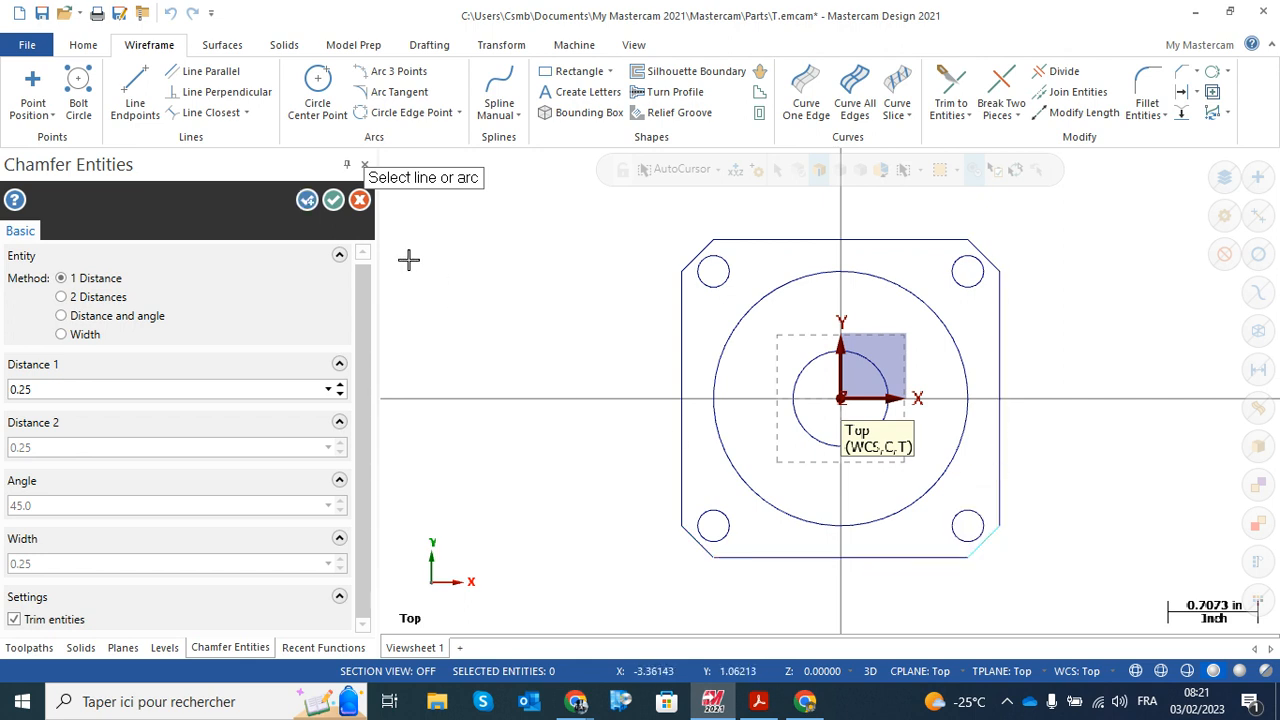
pyautogui.click(333, 200)
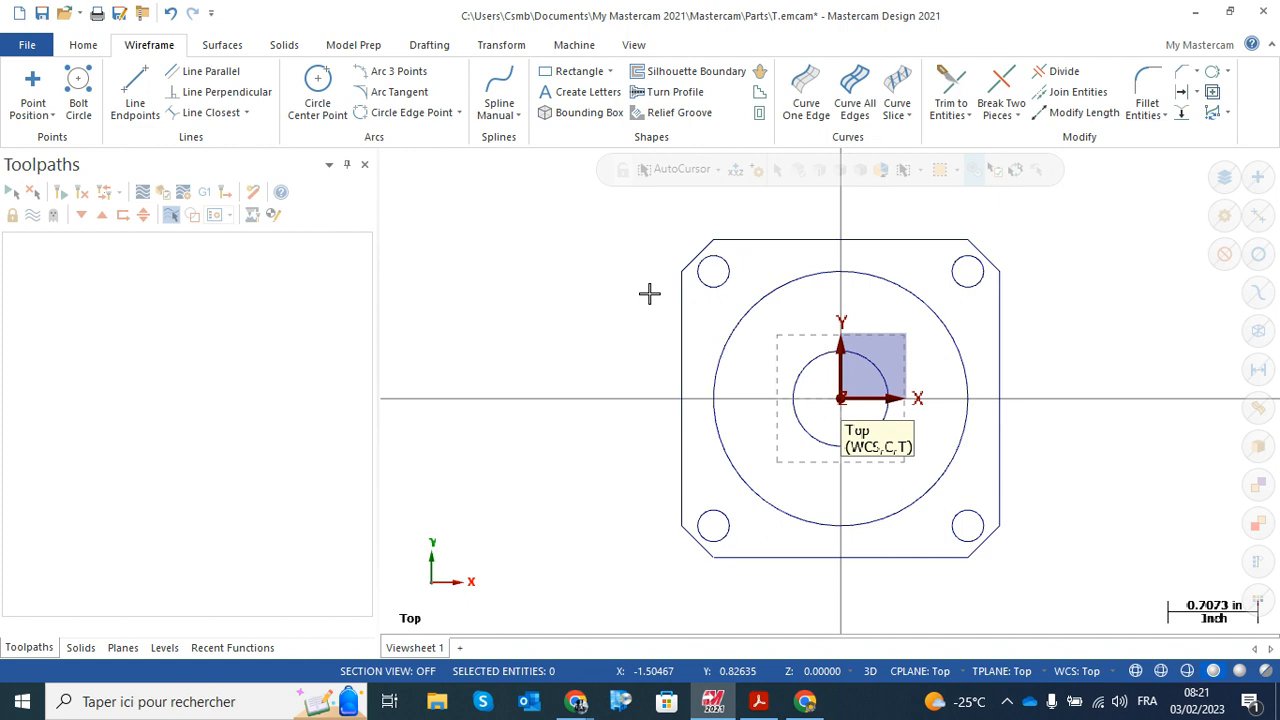
# Save the drawing to the desktop (Bureau) as a Mastercam Educ file named Tutoriel 1
pyautogui.click(41, 20)
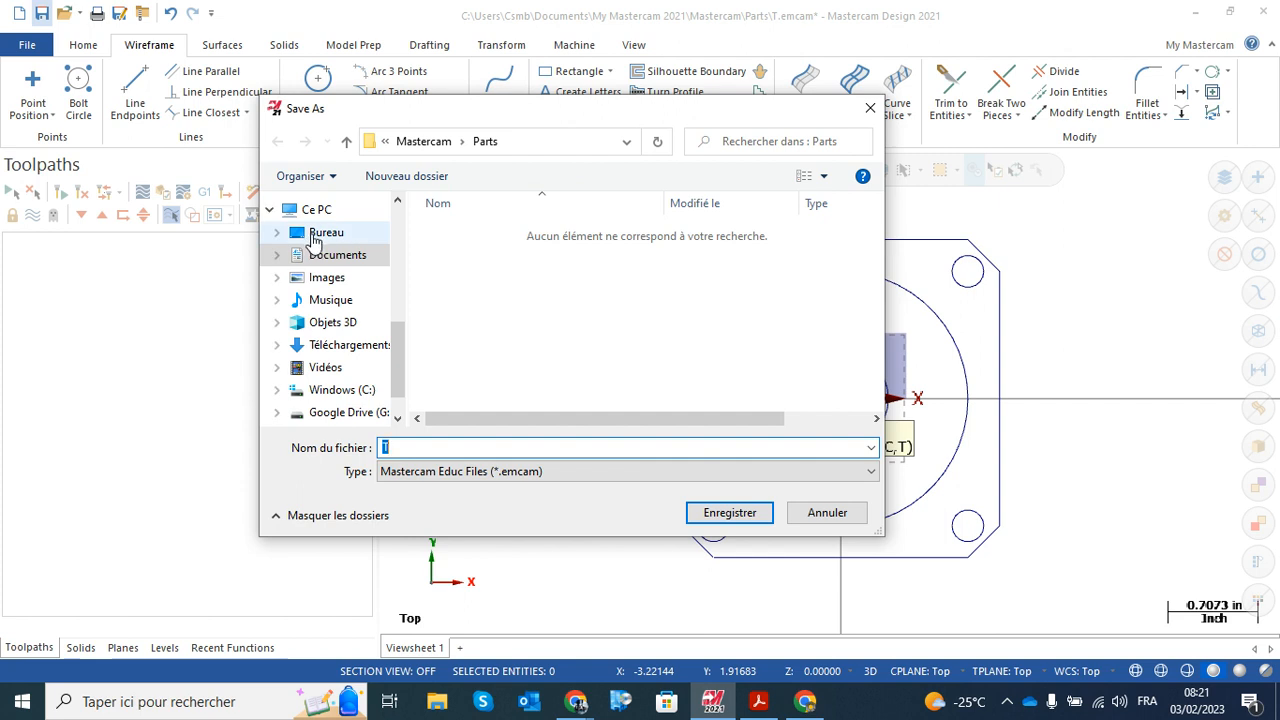
pyautogui.click(314, 242)
pyautogui.click(441, 449)
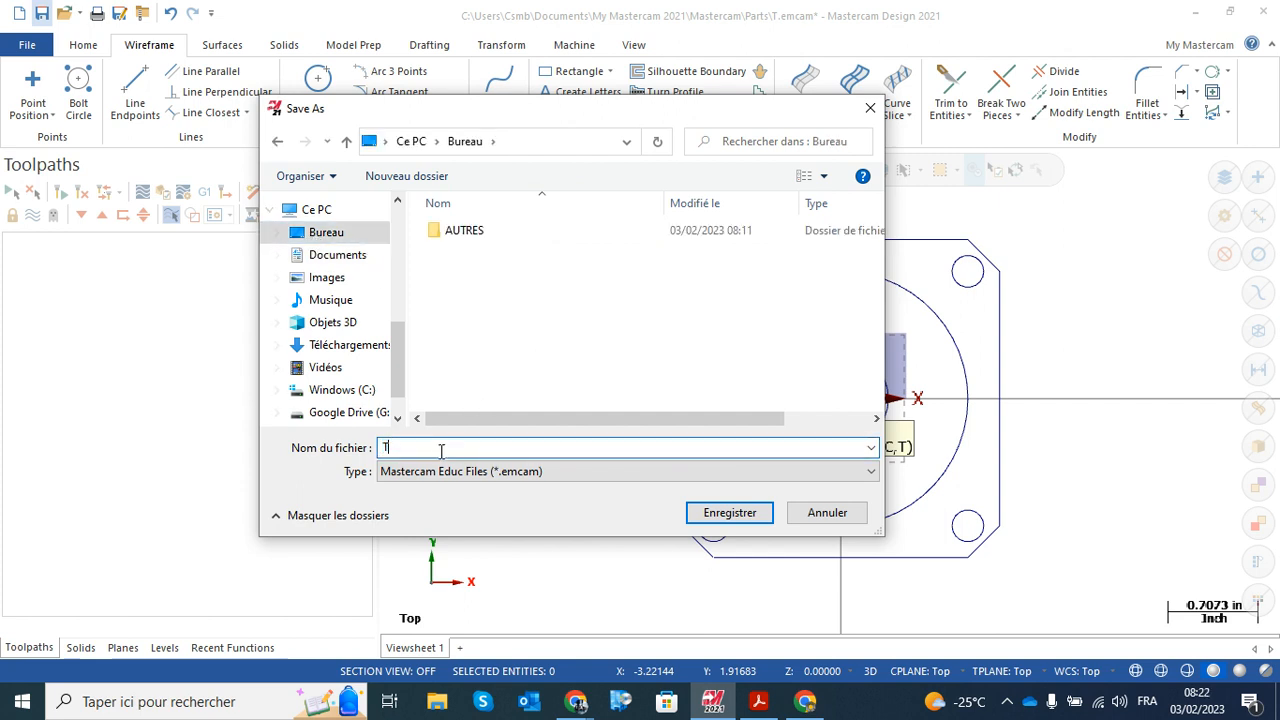
pyautogui.write('utoriel 1')
pyautogui.click(733, 510)
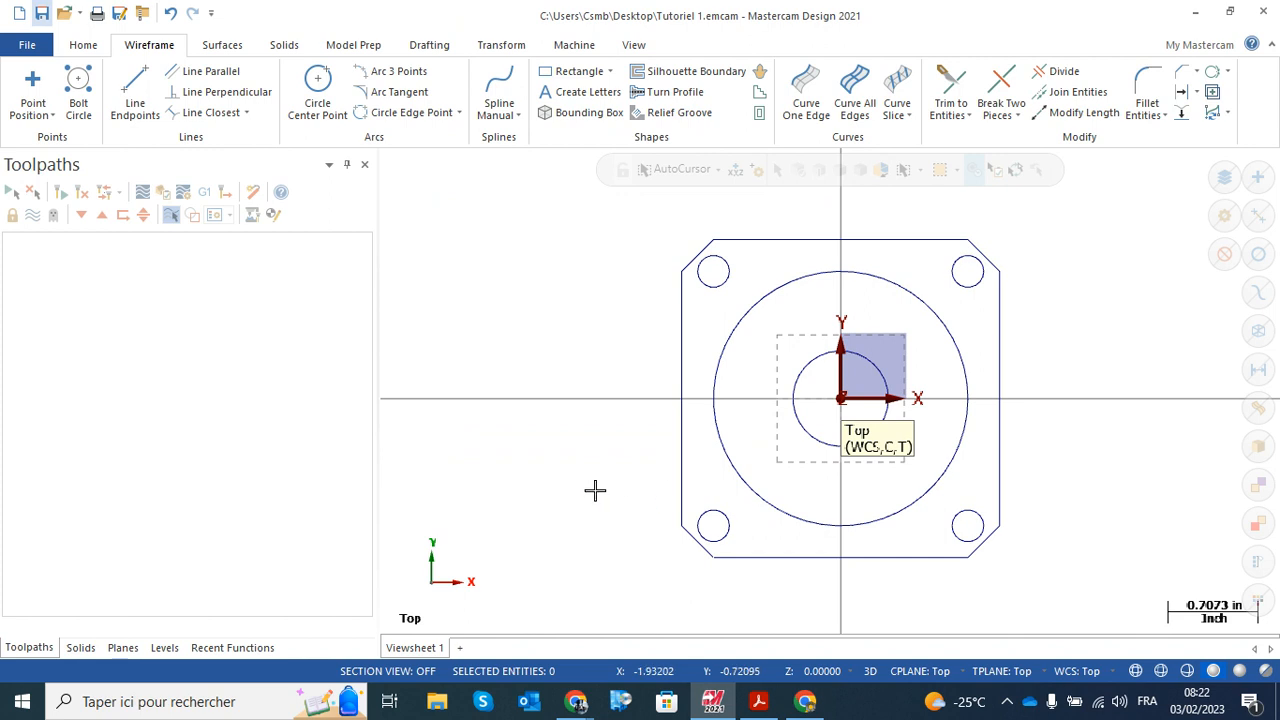